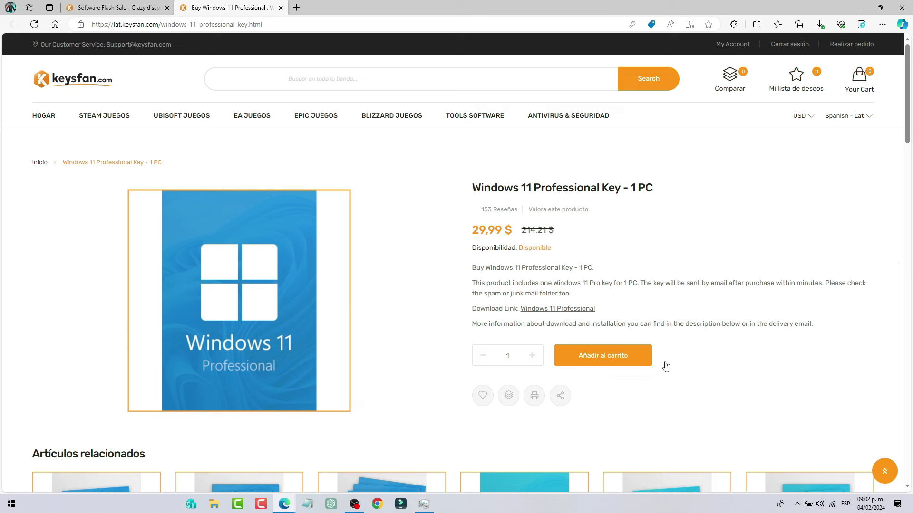
Add one Windows 11 Professional Key to the cart and apply the discount code ALC50
{"action": "left_click", "coordinate": [623, 356]}
{"action": "left_click", "coordinate": [511, 324]}
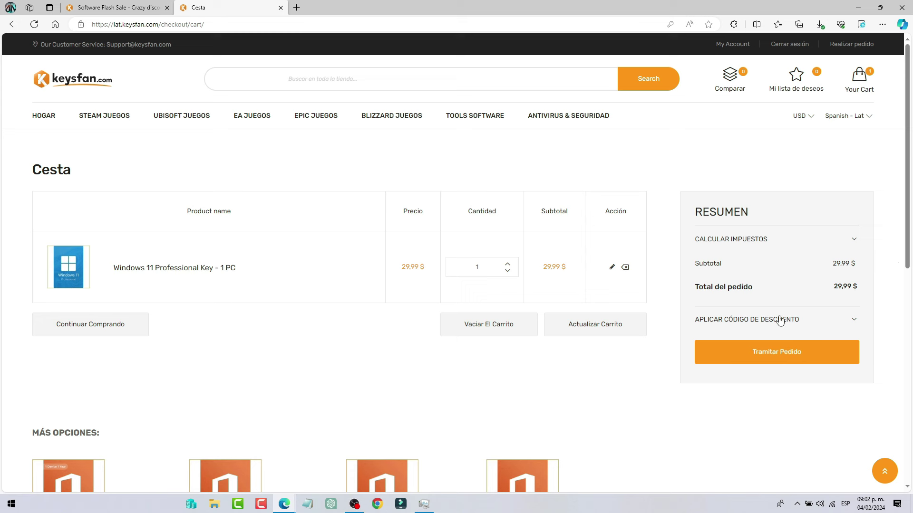
{"action": "left_click", "coordinate": [718, 323]}
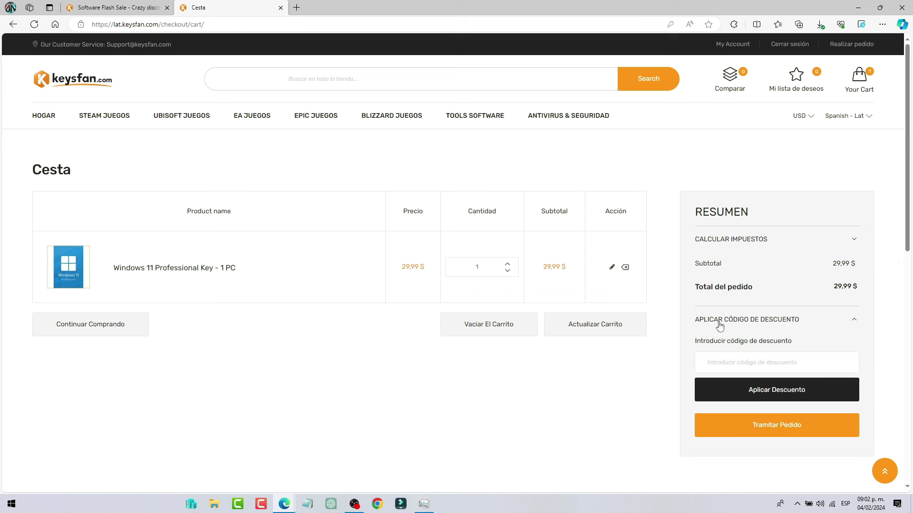
{"action": "right_click", "coordinate": [724, 368]}
{"action": "left_click", "coordinate": [752, 273]}
{"action": "left_click", "coordinate": [766, 396]}
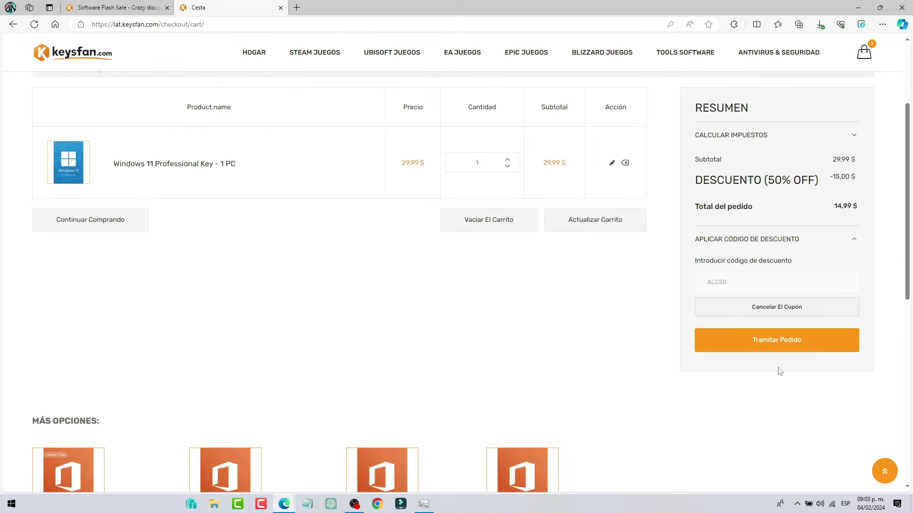
Proceed to the express checkout for the Windows 11 key and look through the billing and payment form
{"action": "left_click", "coordinate": [779, 349]}
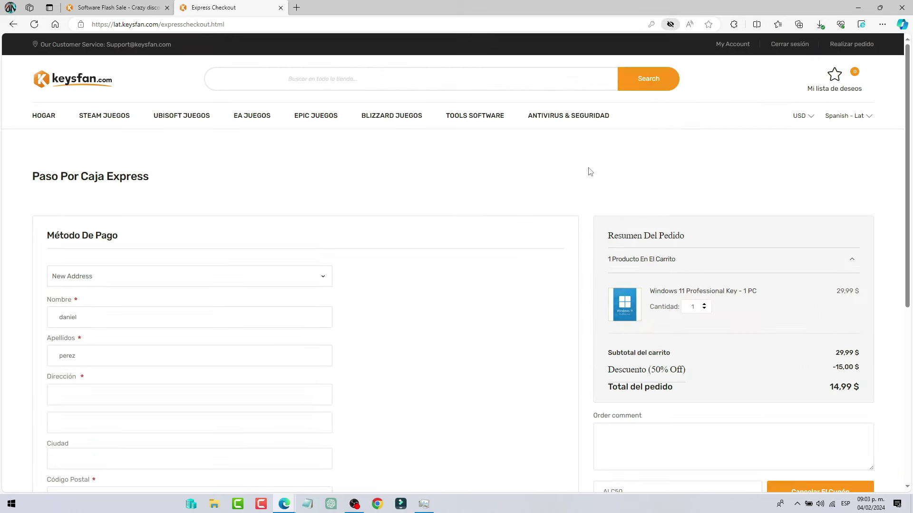
{"action": "scroll", "coordinate": [589, 171], "scroll_direction": "down", "scroll_amount": 2}
{"action": "scroll", "coordinate": [590, 171], "scroll_direction": "down", "scroll_amount": 5}
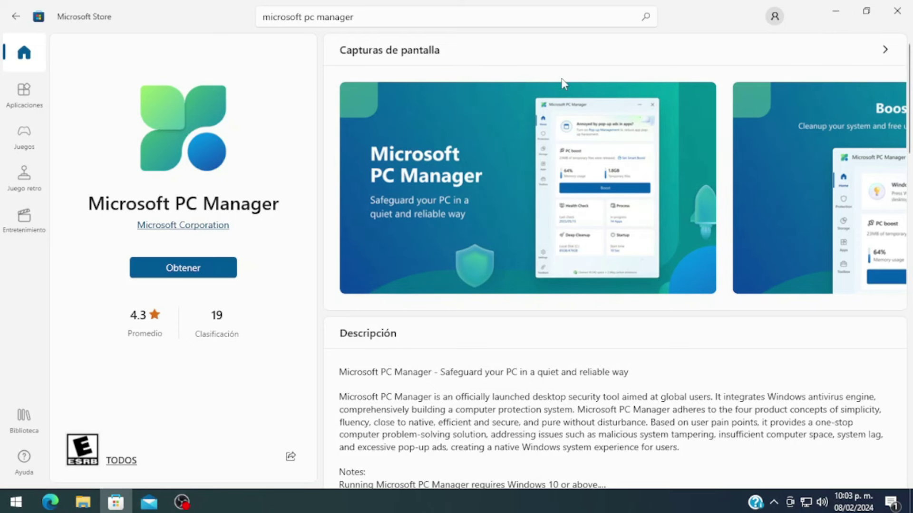
Switch to the Microsoft PC Manager website in Edge, look through its feature overview and set the page language to Español (España)
{"action": "left_click", "coordinate": [827, 3]}
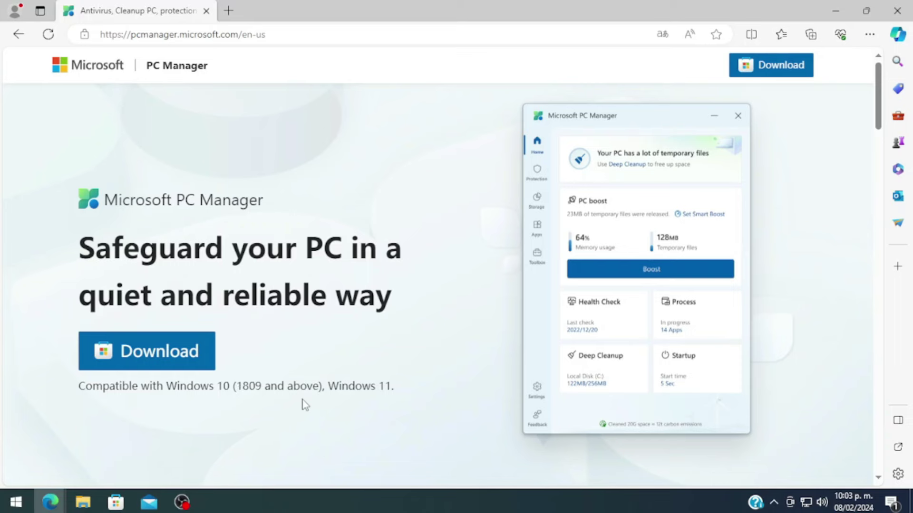
{"action": "scroll", "coordinate": [404, 378], "scroll_direction": "down", "scroll_amount": 4}
{"action": "scroll", "coordinate": [408, 378], "scroll_direction": "down", "scroll_amount": 5}
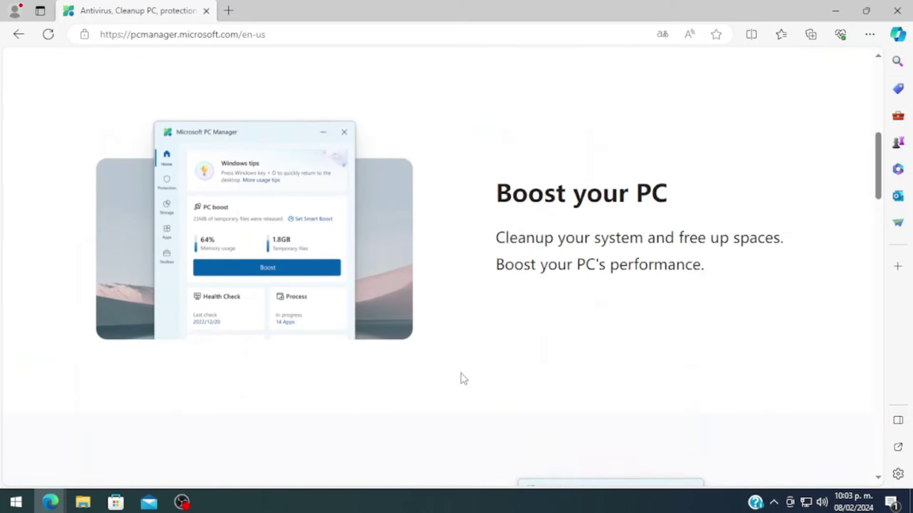
{"action": "scroll", "coordinate": [654, 334], "scroll_direction": "down", "scroll_amount": 10}
{"action": "scroll", "coordinate": [671, 330], "scroll_direction": "down", "scroll_amount": 20}
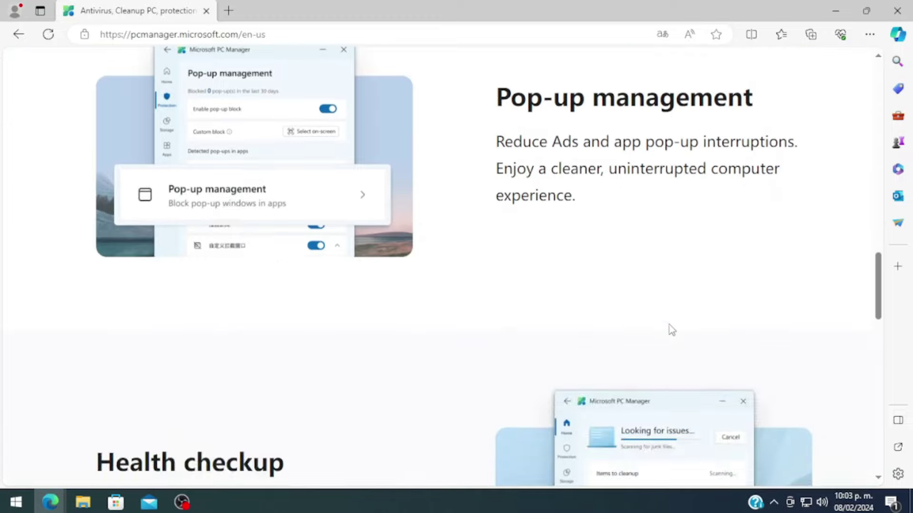
{"action": "scroll", "coordinate": [675, 331], "scroll_direction": "up", "scroll_amount": 1}
{"action": "scroll", "coordinate": [675, 330], "scroll_direction": "down", "scroll_amount": 2}
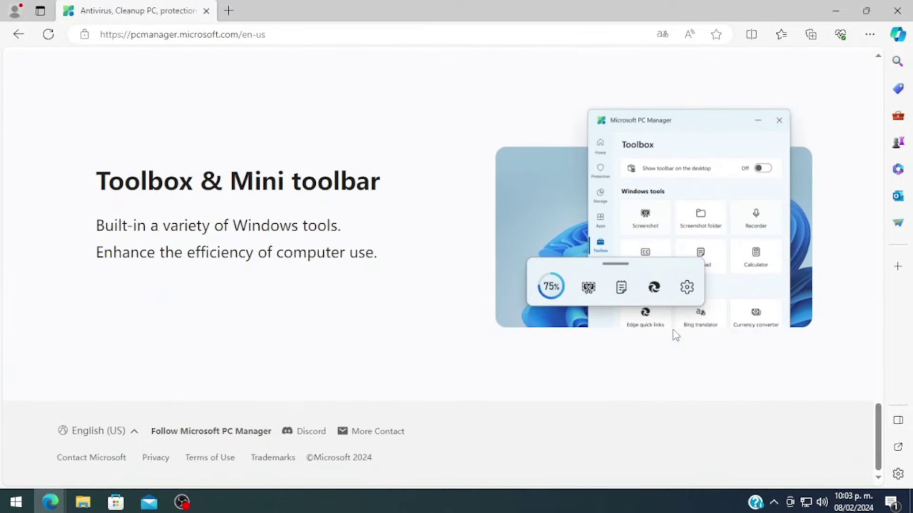
{"action": "left_click", "coordinate": [115, 433]}
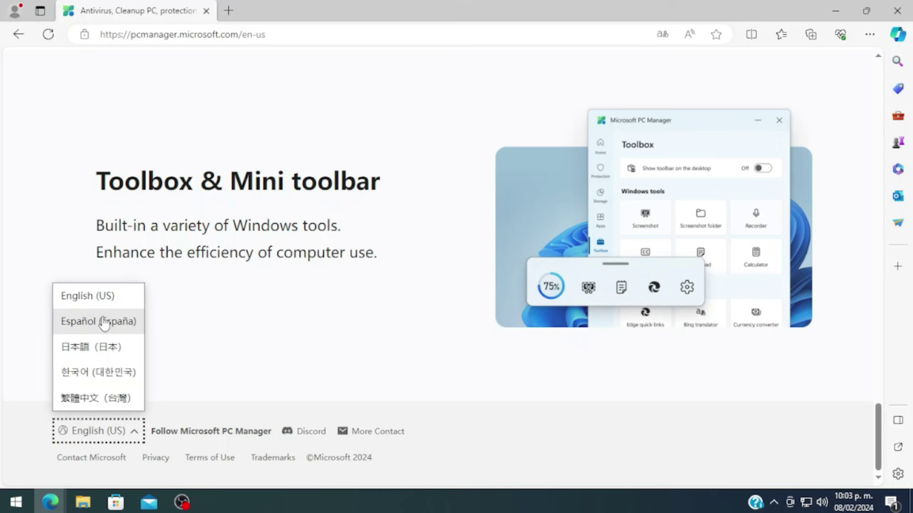
{"action": "left_click", "coordinate": [90, 323]}
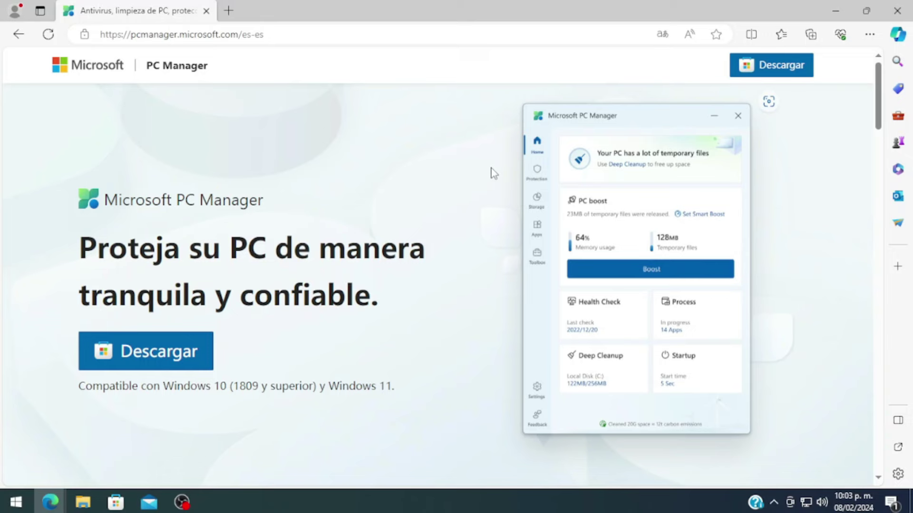
Switch to Microsoft Store and get the Microsoft PC Manager app
{"action": "left_click", "coordinate": [840, 7]}
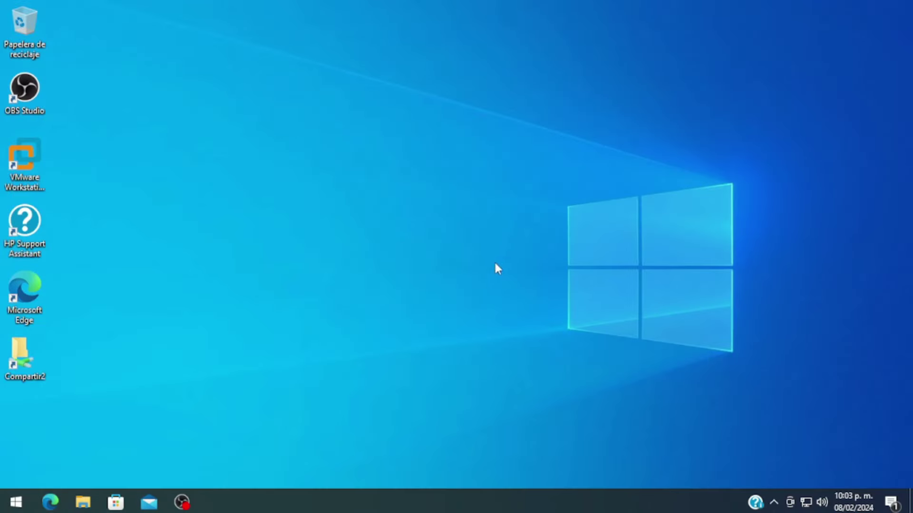
{"action": "left_click", "coordinate": [116, 502]}
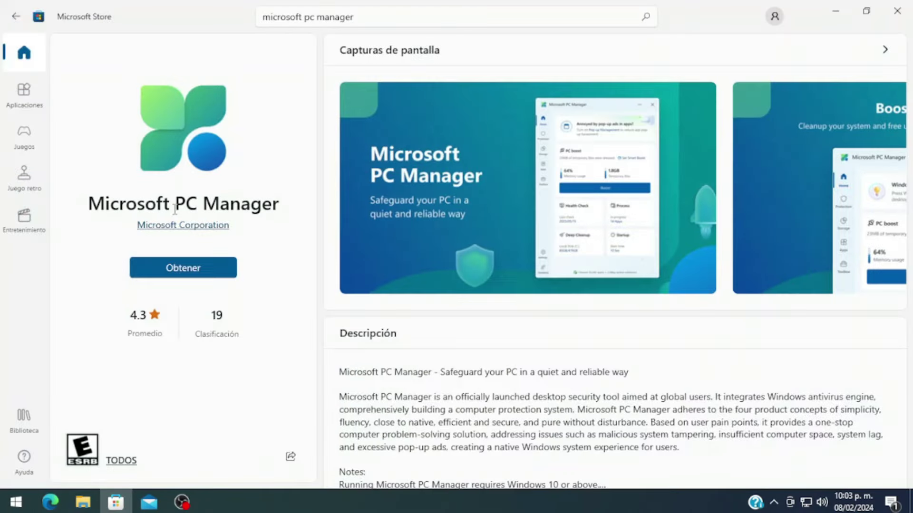
{"action": "left_click", "coordinate": [182, 265]}
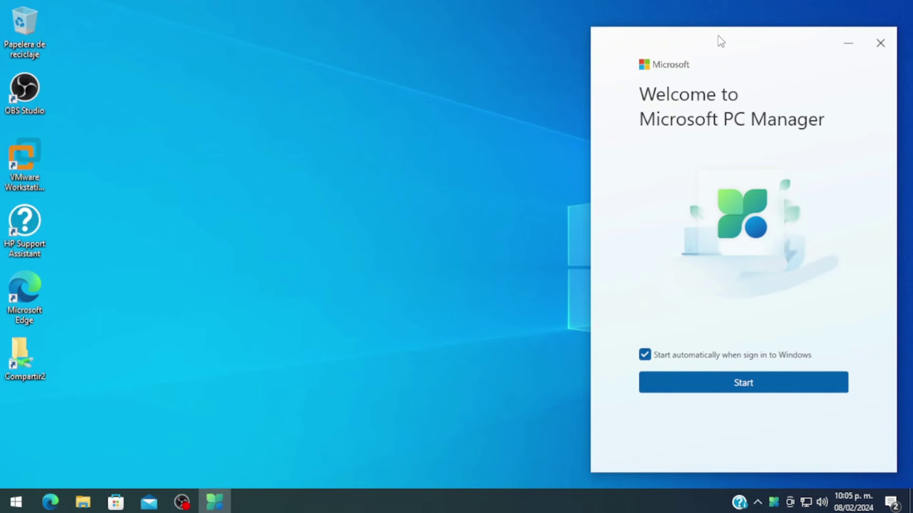
Start PC Manager from its welcome window, decline the Toolbox introduction and reposition the window on the desktop
{"action": "left_click_drag", "start_coordinate": [720, 42], "coordinate": [501, 29]}
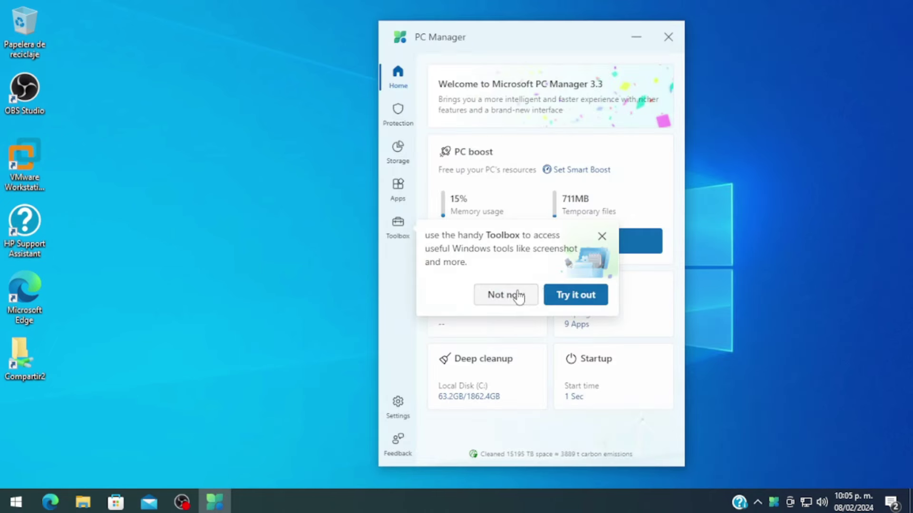
{"action": "left_click", "coordinate": [519, 297]}
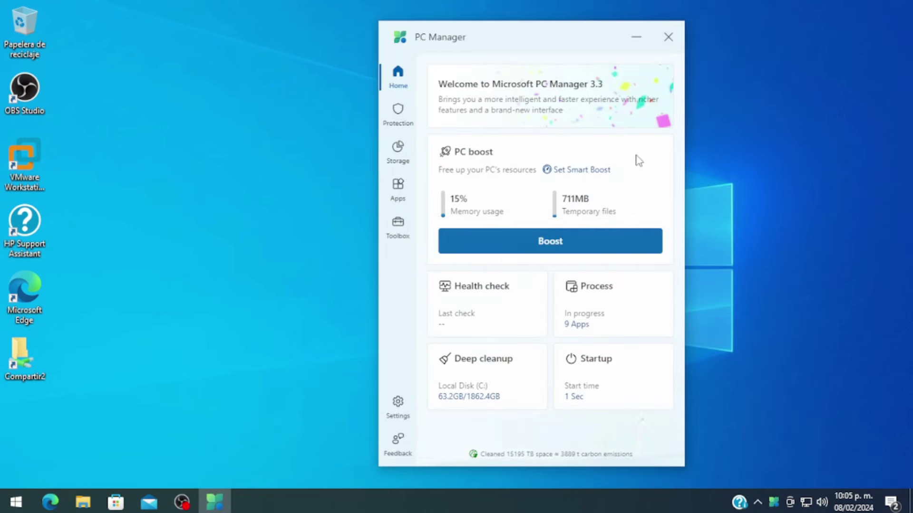
{"action": "left_click_drag", "start_coordinate": [603, 39], "coordinate": [663, 41]}
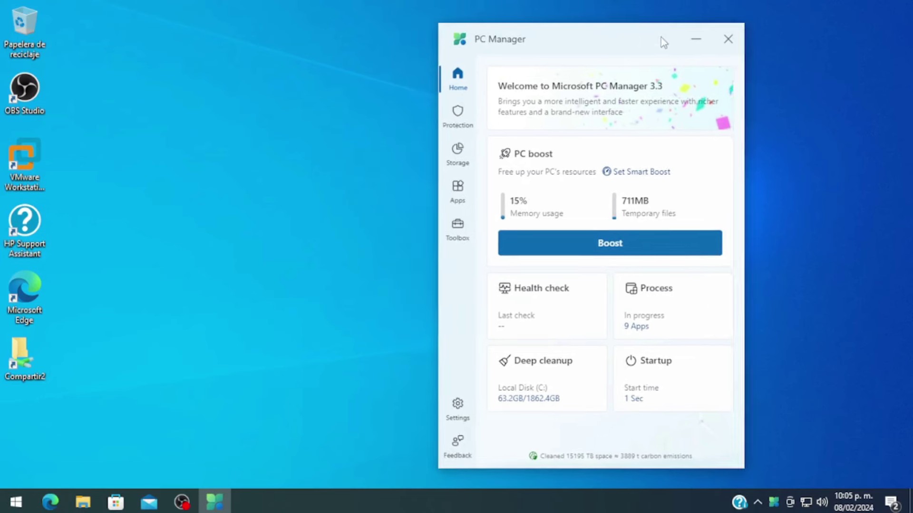
Move the PC Manager tray icon into the hidden icons and reopen the closed app from it
{"action": "left_click", "coordinate": [722, 45]}
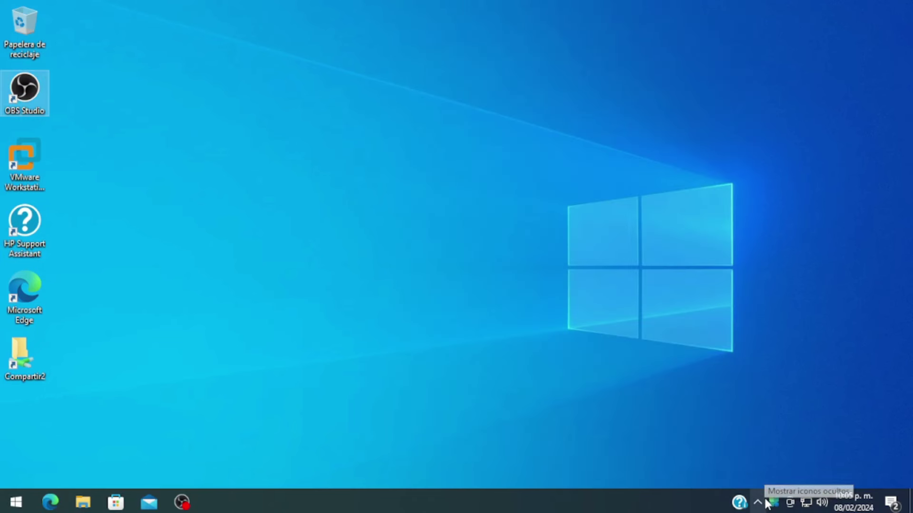
{"action": "left_click_drag", "start_coordinate": [773, 508], "coordinate": [769, 466]}
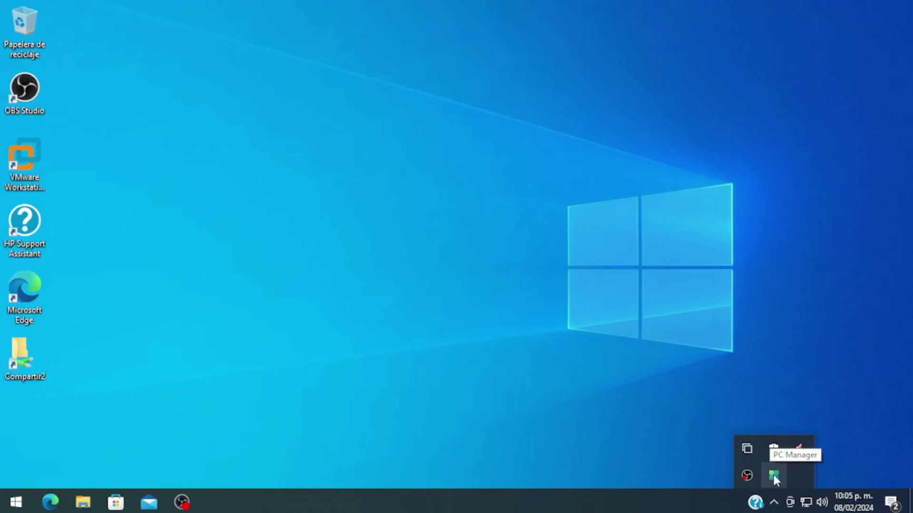
{"action": "right_click", "coordinate": [774, 475]}
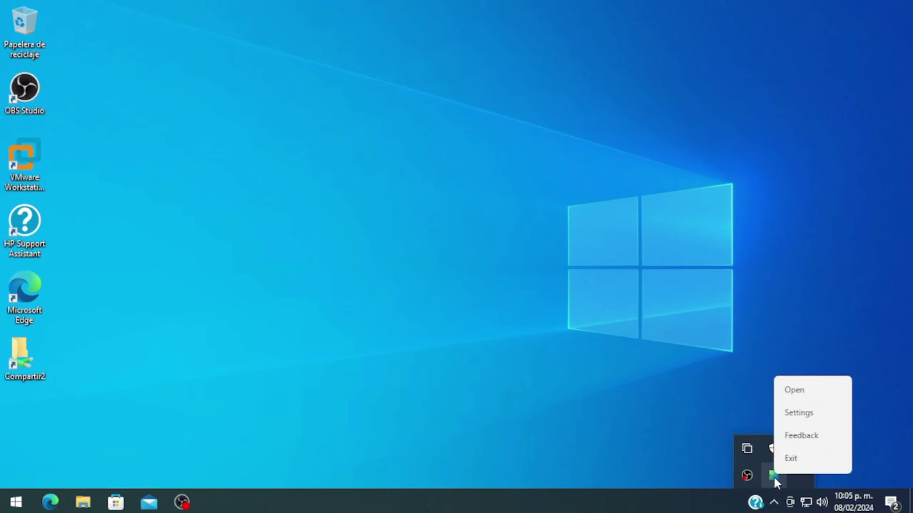
{"action": "left_click", "coordinate": [791, 394]}
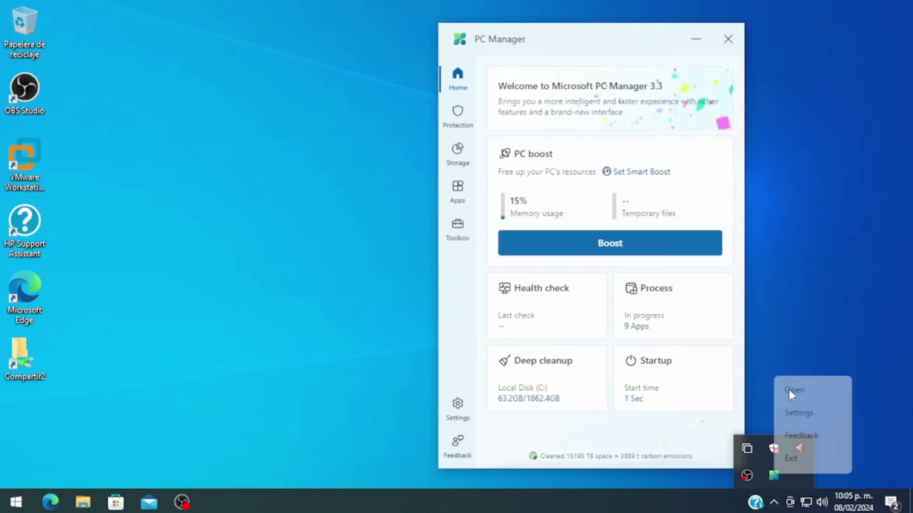
{"action": "left_click_drag", "start_coordinate": [615, 57], "coordinate": [569, 41]}
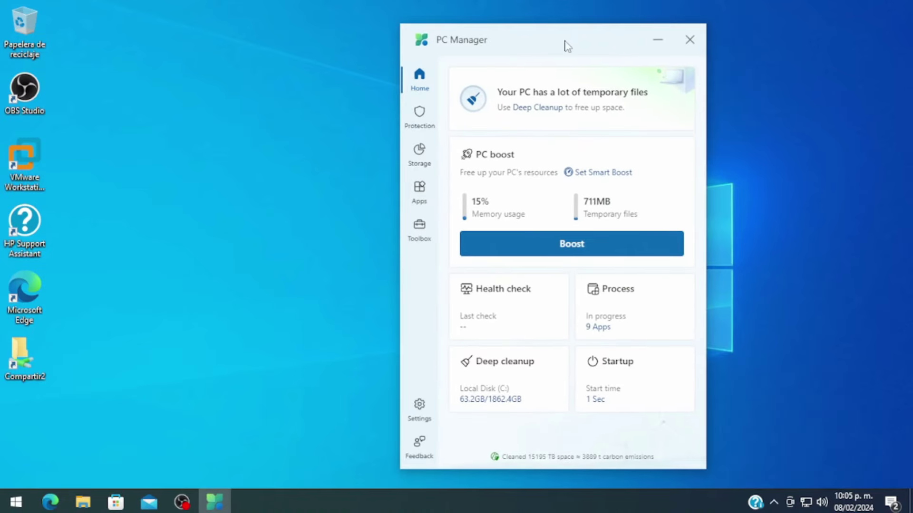
Review the PC Manager settings and available interface languages, keep English selected and return to the home page
{"action": "scroll", "coordinate": [533, 245], "scroll_direction": "down", "scroll_amount": 3}
{"action": "scroll", "coordinate": [532, 266], "scroll_direction": "down", "scroll_amount": 2}
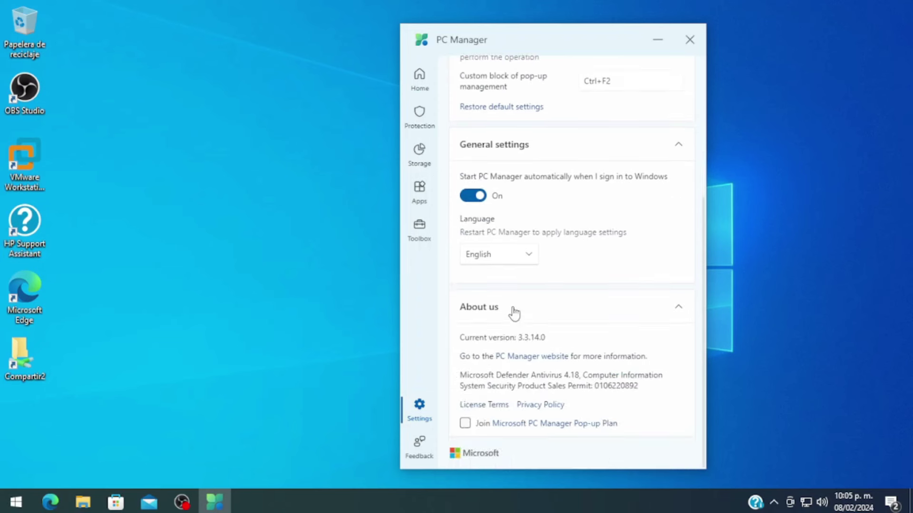
{"action": "left_click", "coordinate": [497, 262]}
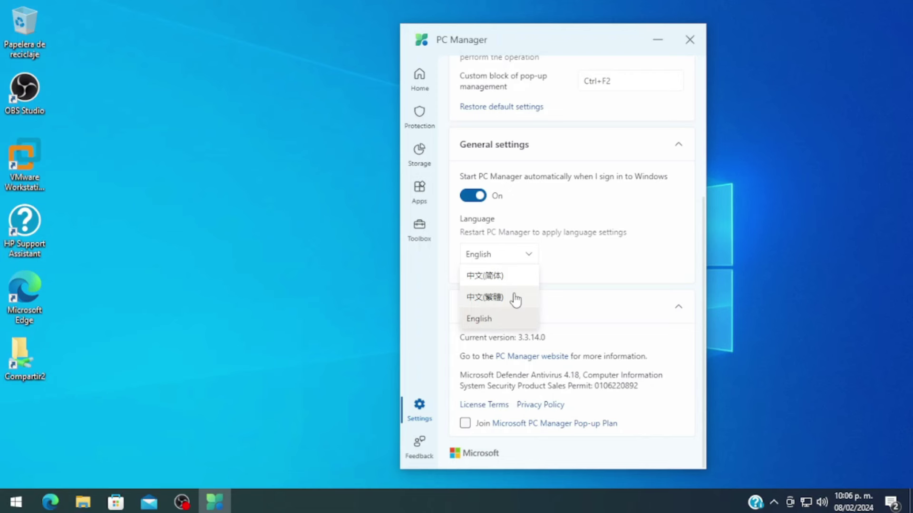
{"action": "left_click", "coordinate": [499, 328]}
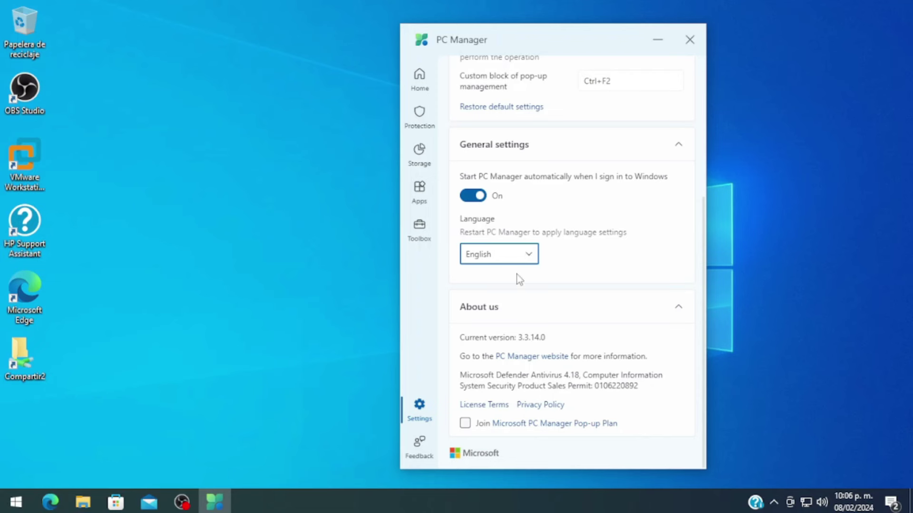
{"action": "scroll", "coordinate": [603, 258], "scroll_direction": "up", "scroll_amount": 4}
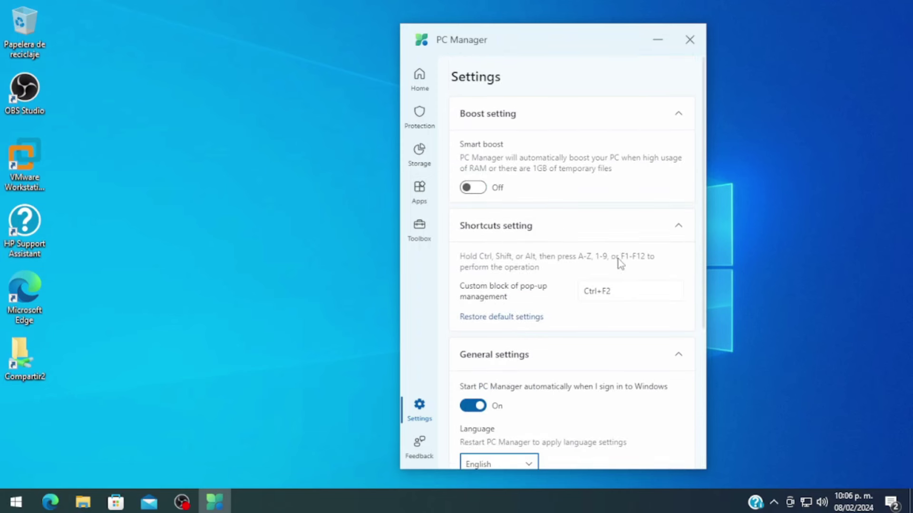
{"action": "left_click", "coordinate": [419, 79]}
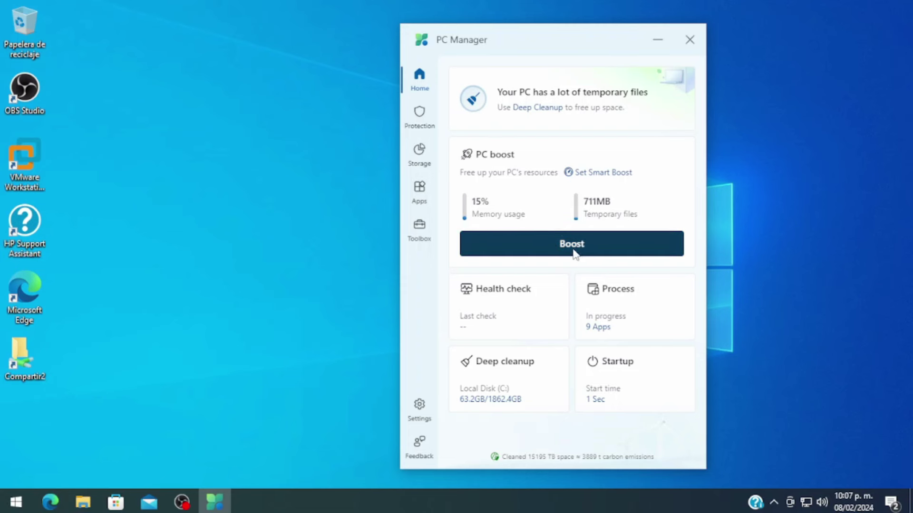
Run a PC boost to free memory and temporary files, and turn on Smart boost
{"action": "left_click", "coordinate": [512, 243]}
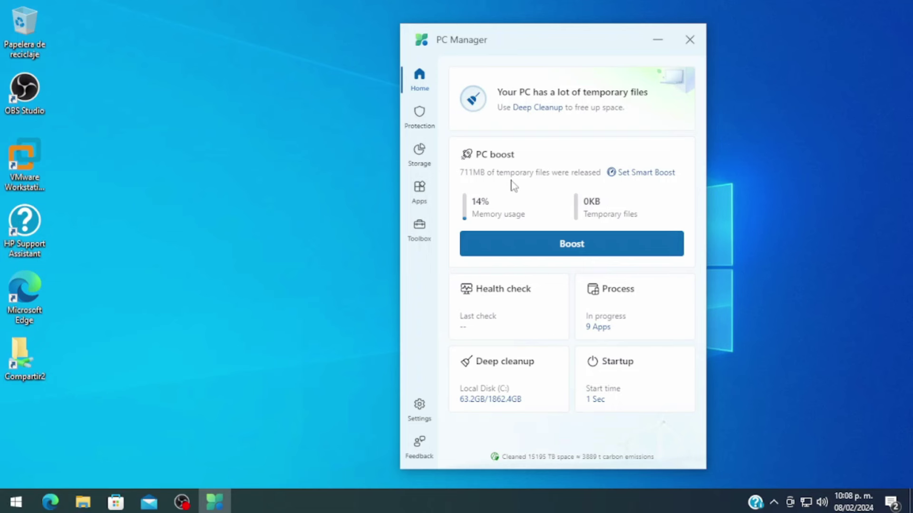
{"action": "left_click", "coordinate": [637, 181]}
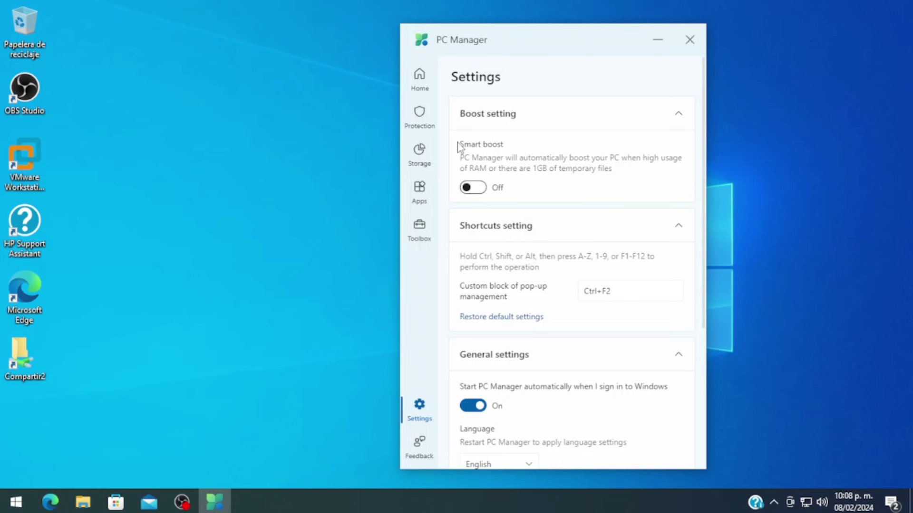
{"action": "left_click", "coordinate": [473, 187]}
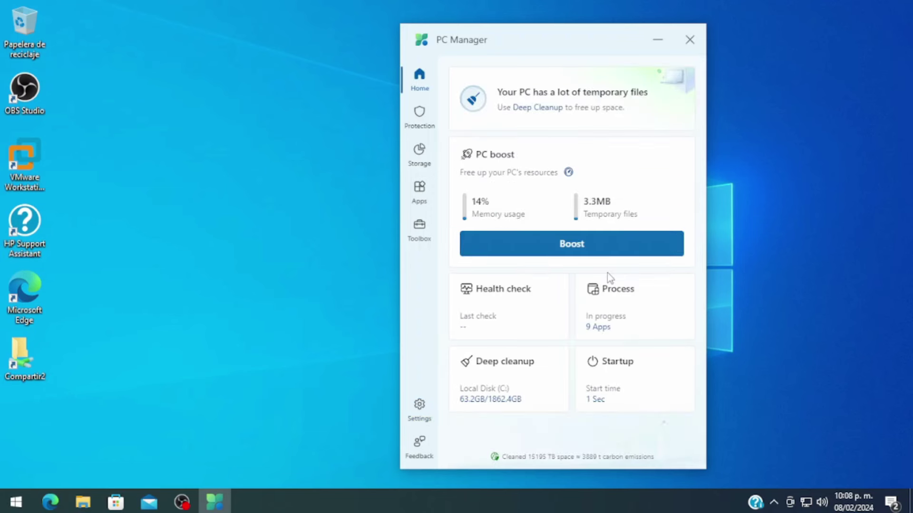
Run a health check and clean up the temporary files and the recent file list
{"action": "left_click", "coordinate": [497, 299]}
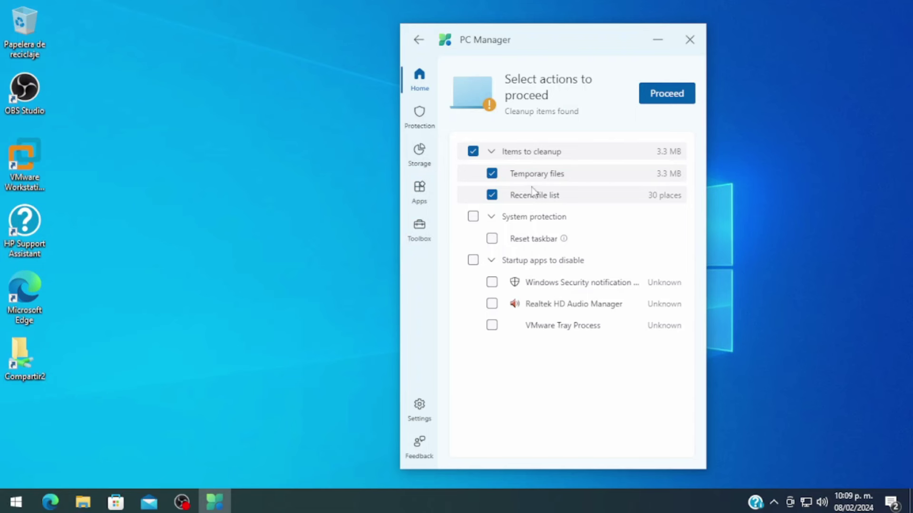
{"action": "left_click", "coordinate": [662, 100]}
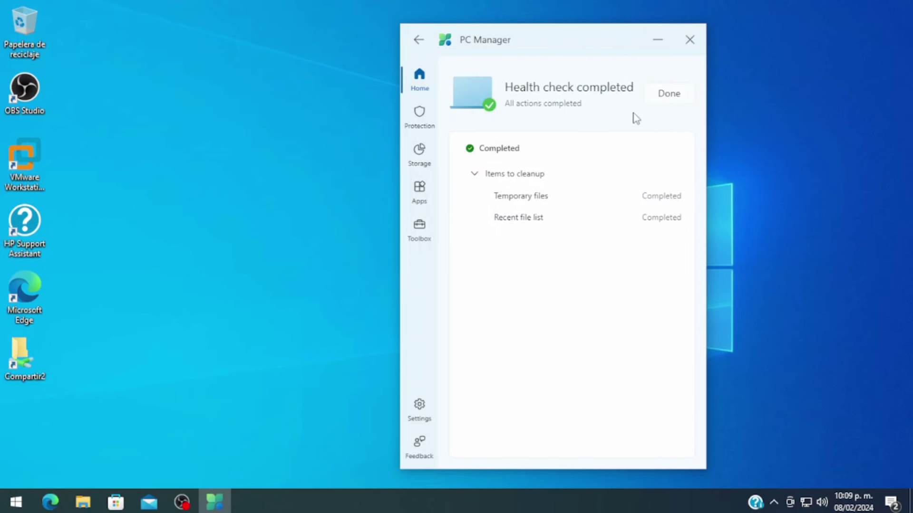
{"action": "left_click", "coordinate": [662, 99]}
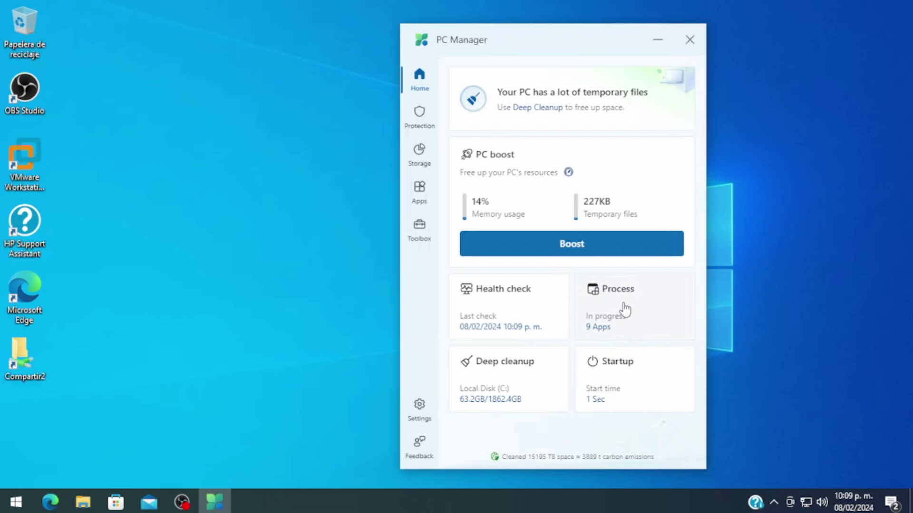
View the running apps in Process management and return to the home page
{"action": "left_click", "coordinate": [627, 306]}
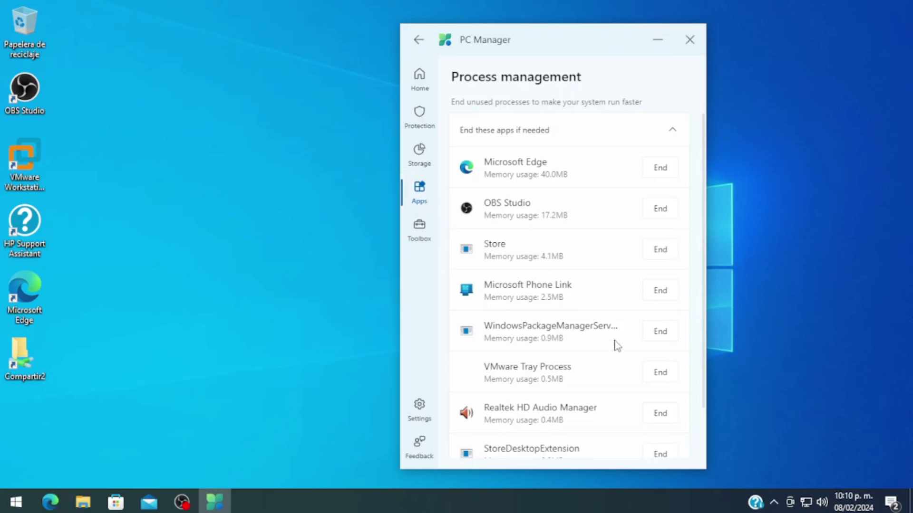
{"action": "left_click", "coordinate": [419, 78]}
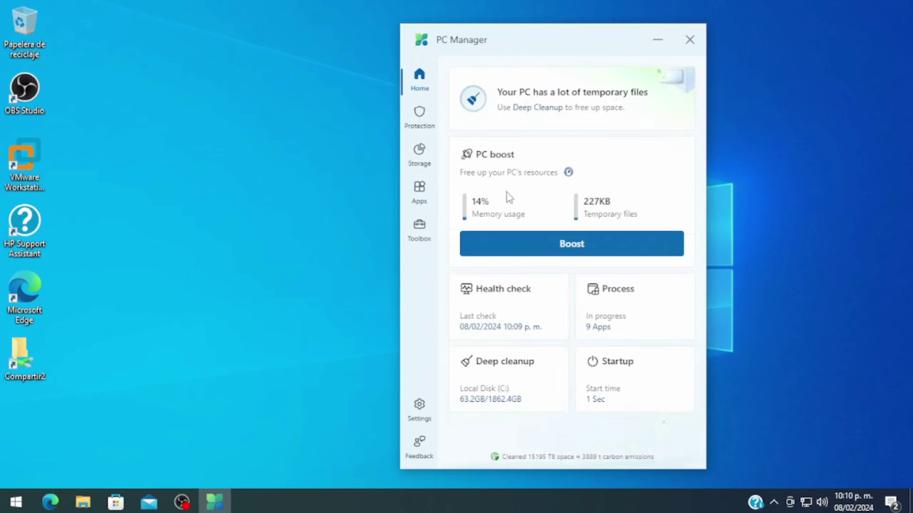
Review the deep cleanup items and the startup apps, then return to the home page
{"action": "left_click", "coordinate": [504, 373]}
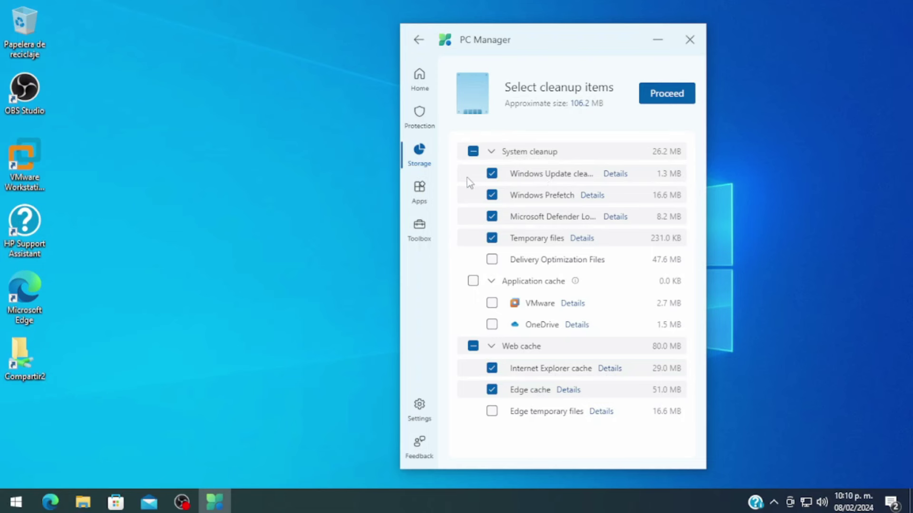
{"action": "left_click", "coordinate": [417, 90]}
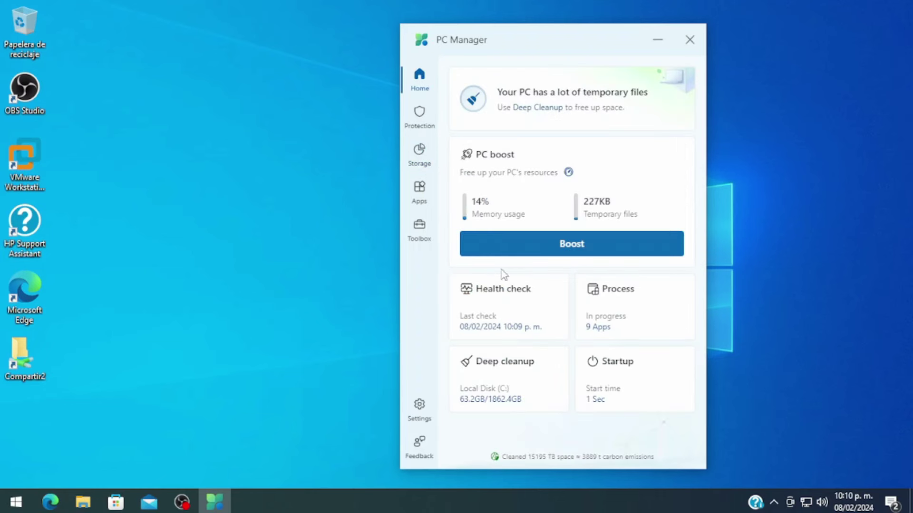
{"action": "left_click", "coordinate": [618, 375]}
{"action": "left_click", "coordinate": [429, 90]}
{"action": "left_click", "coordinate": [626, 374]}
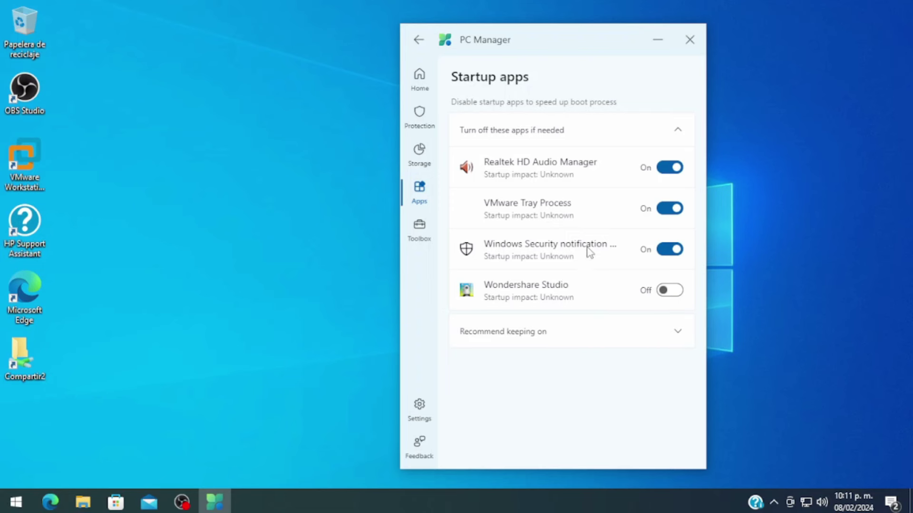
{"action": "left_click", "coordinate": [413, 80]}
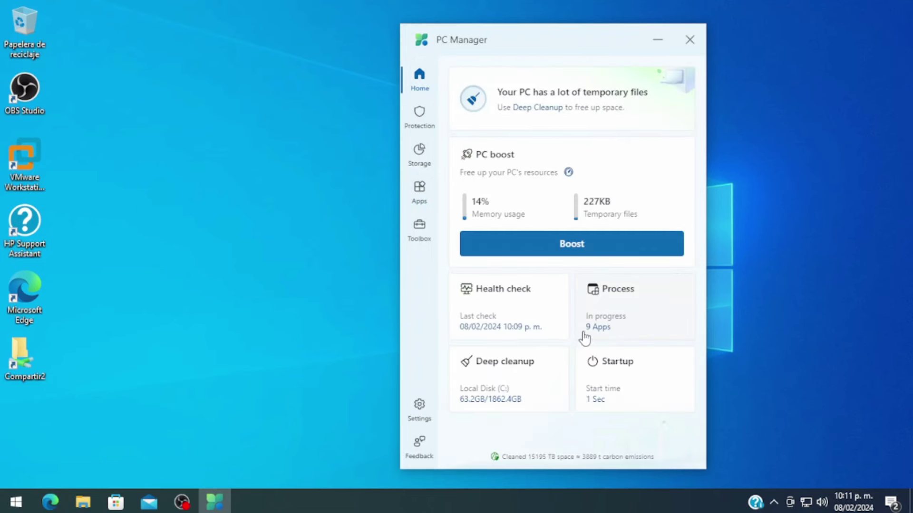
Start a virus and threat scan with Windows Security from the system protection options and cancel it
{"action": "left_click", "coordinate": [417, 120]}
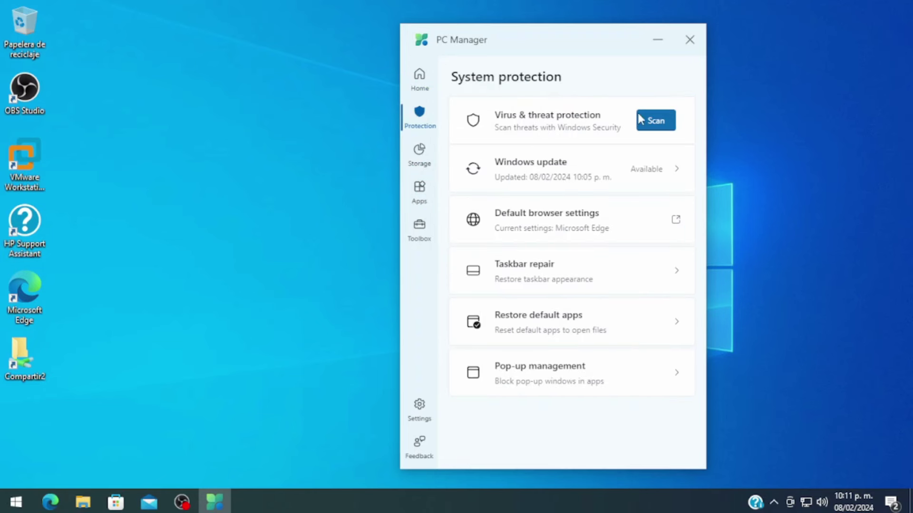
{"action": "left_click", "coordinate": [655, 135]}
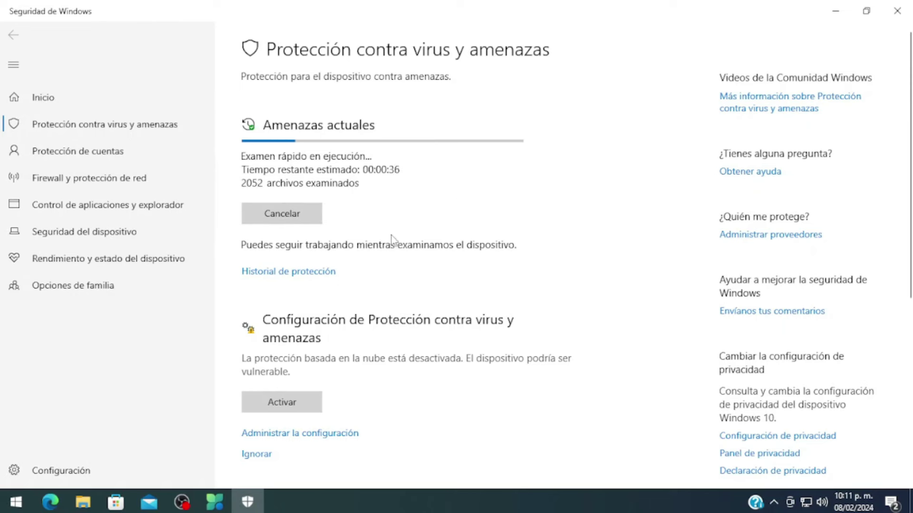
{"action": "left_click", "coordinate": [294, 217]}
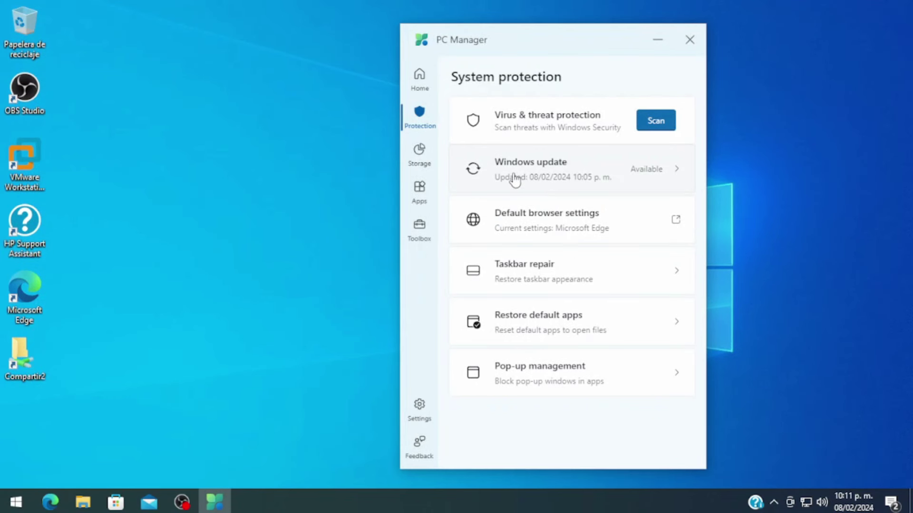
Review the available Windows updates and the default browser setting in Windows from the system protection options
{"action": "left_click", "coordinate": [555, 179]}
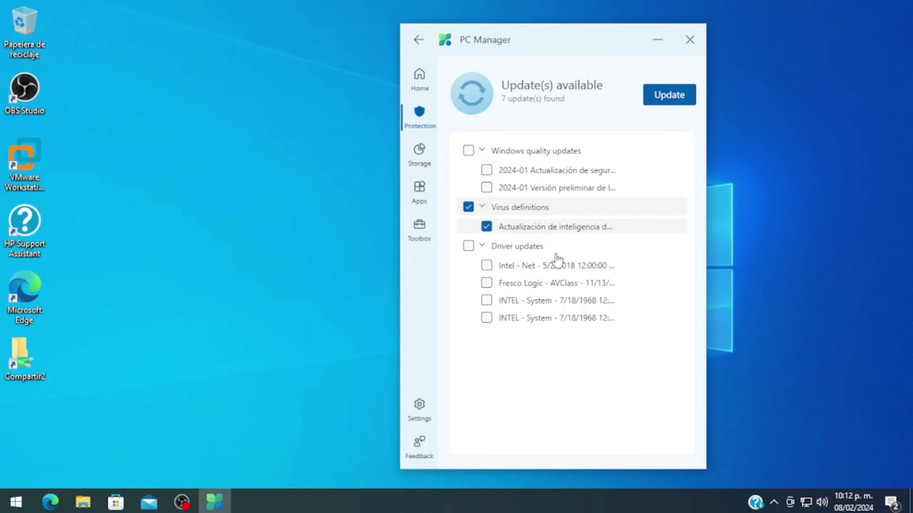
{"action": "left_click", "coordinate": [414, 119]}
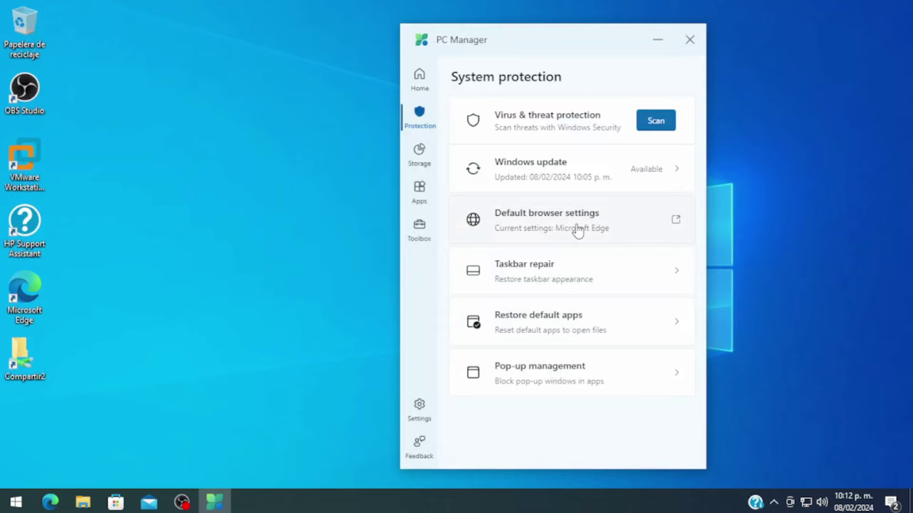
{"action": "left_click", "coordinate": [559, 225]}
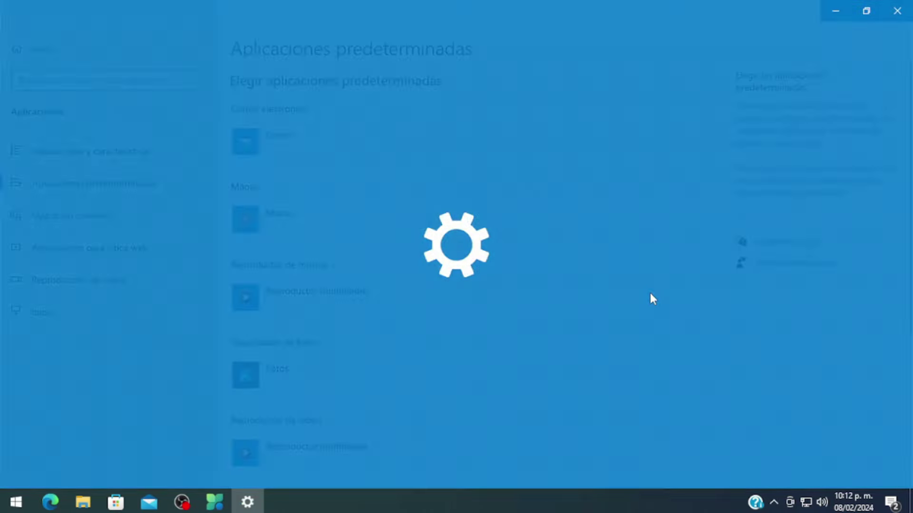
{"action": "scroll", "coordinate": [450, 235], "scroll_direction": "down", "scroll_amount": 5}
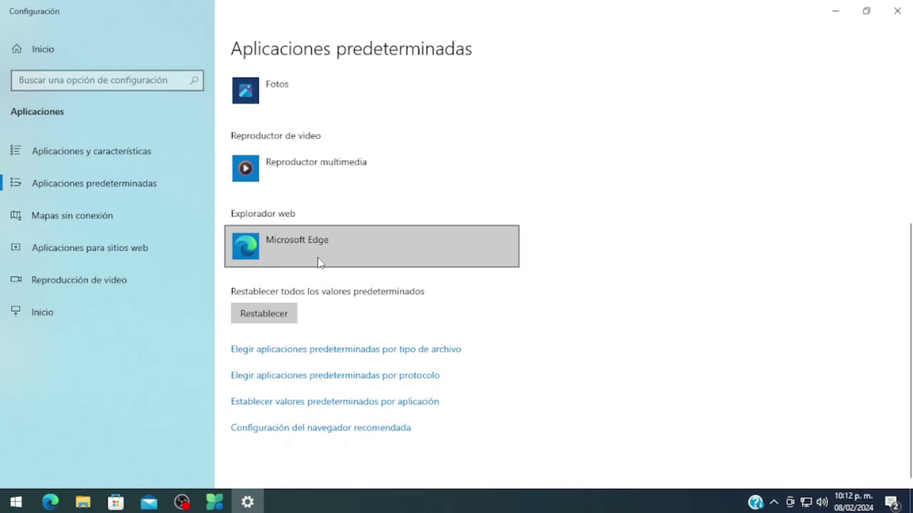
{"action": "scroll", "coordinate": [367, 263], "scroll_direction": "up", "scroll_amount": 5}
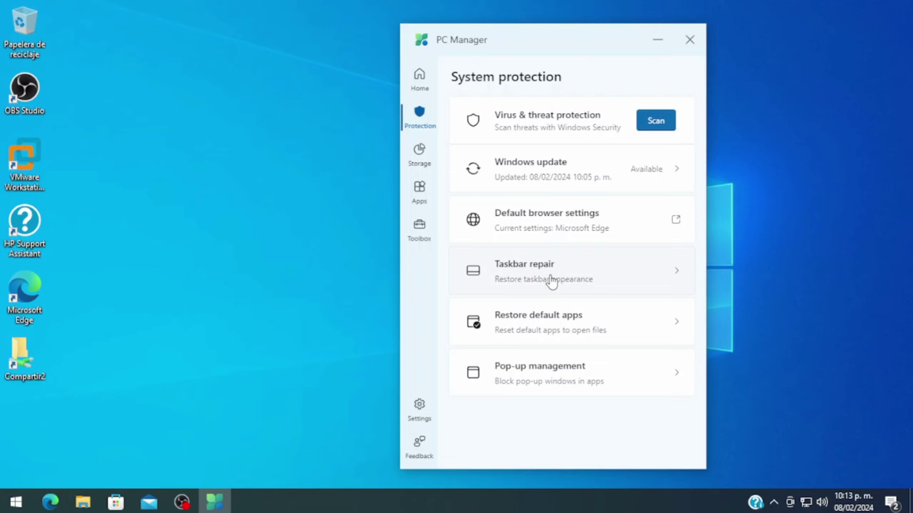
Review the taskbar repair, restore default apps and pop-up management options, including the Windows default app settings
{"action": "left_click", "coordinate": [551, 280]}
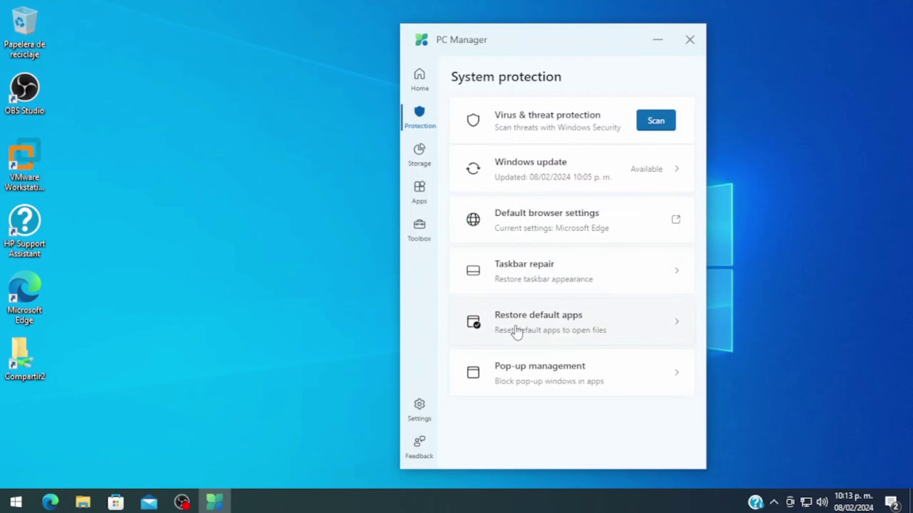
{"action": "left_click", "coordinate": [539, 329]}
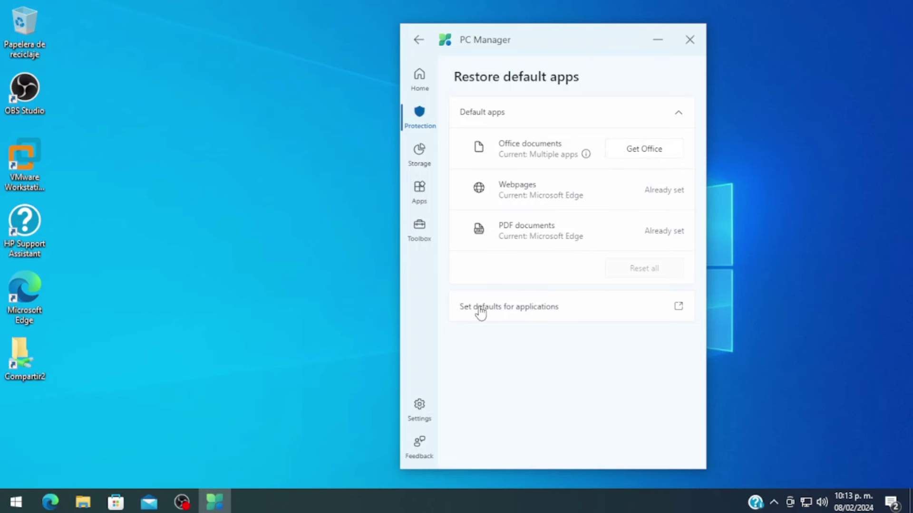
{"action": "left_click", "coordinate": [531, 317]}
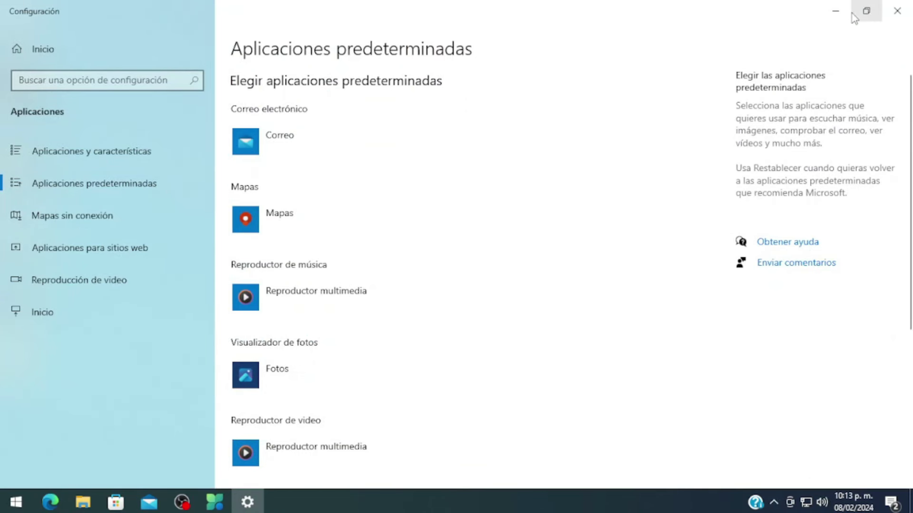
{"action": "left_click", "coordinate": [897, 10]}
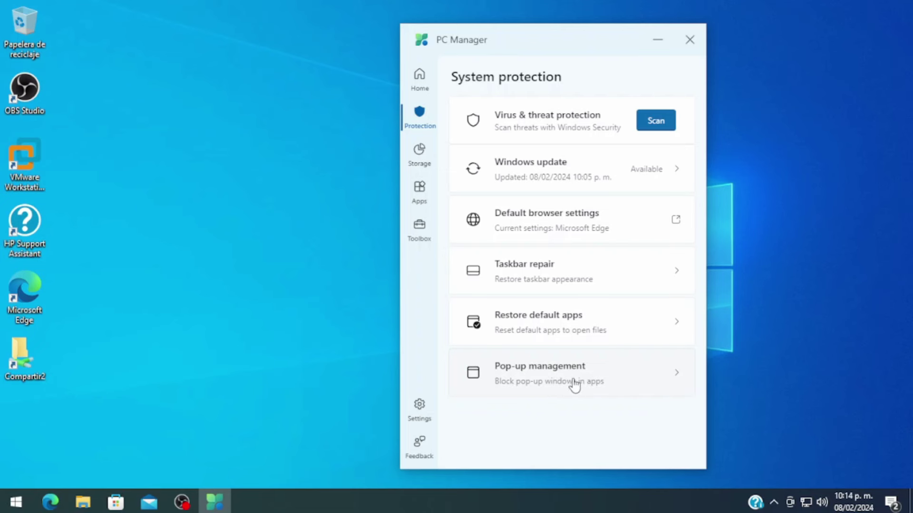
{"action": "left_click", "coordinate": [573, 385]}
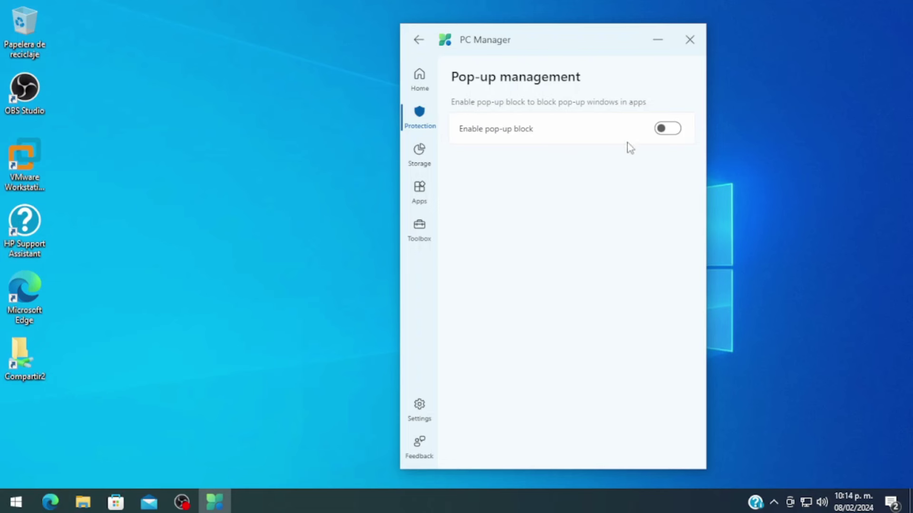
Inspect the Windows Update cleanup details in Deep cleanup and view the edb.log file in its folder
{"action": "left_click", "coordinate": [420, 160]}
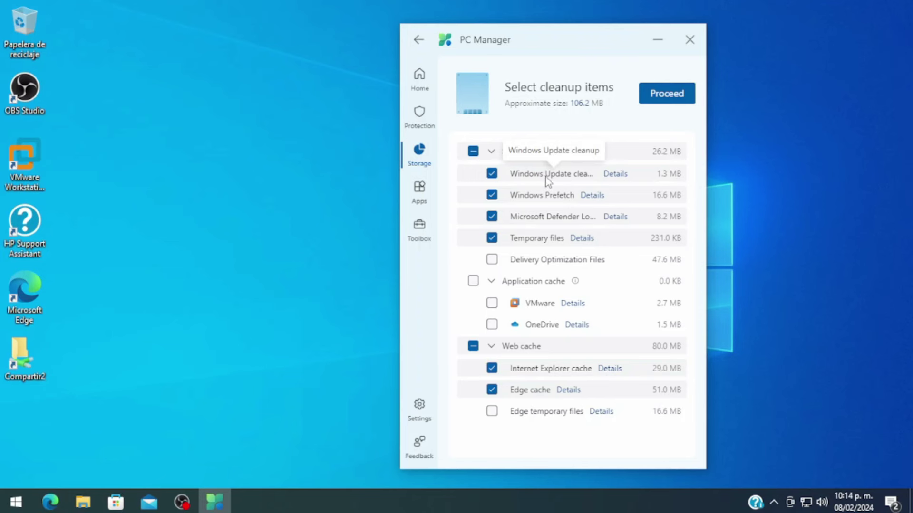
{"action": "left_click", "coordinate": [615, 177]}
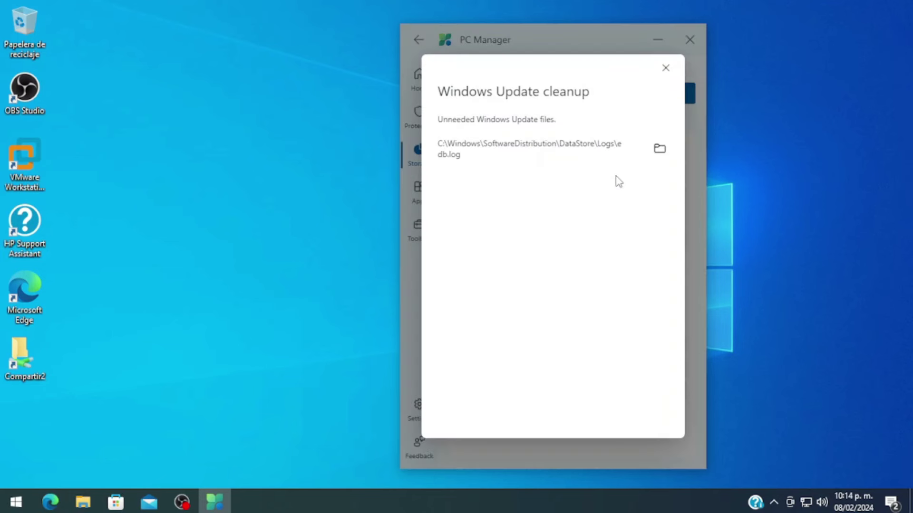
{"action": "left_click", "coordinate": [657, 150]}
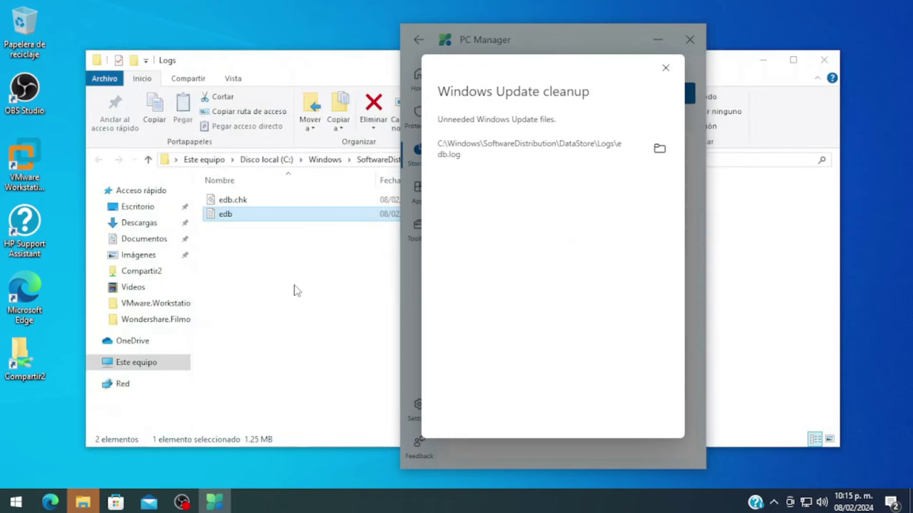
{"action": "left_click", "coordinate": [307, 284]}
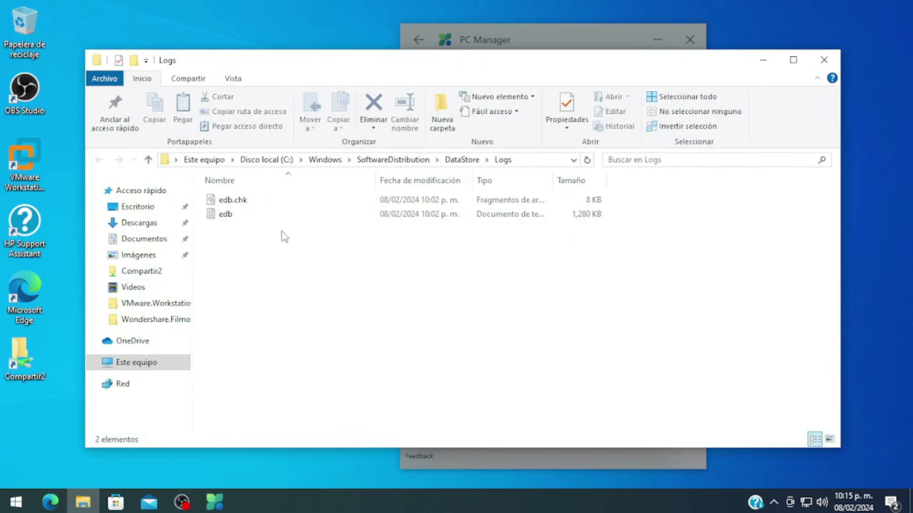
{"action": "left_click", "coordinate": [824, 60]}
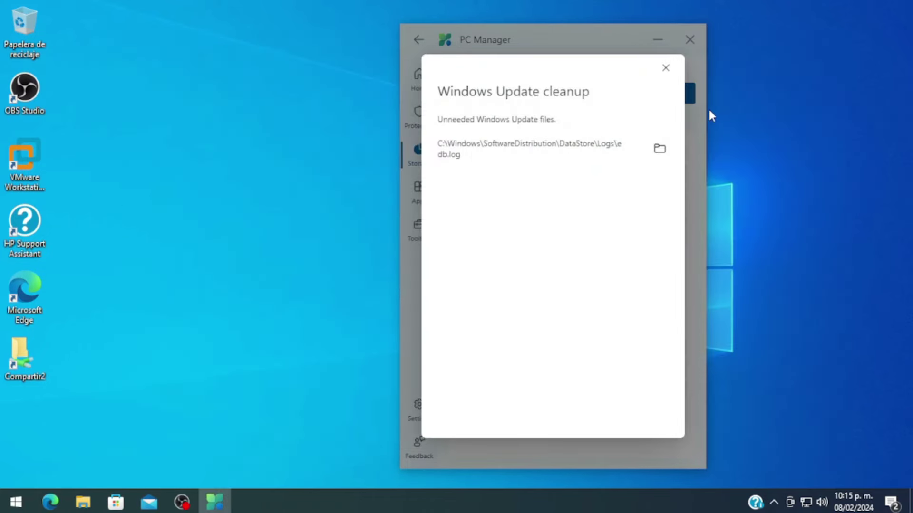
{"action": "key", "text": "Escape"}
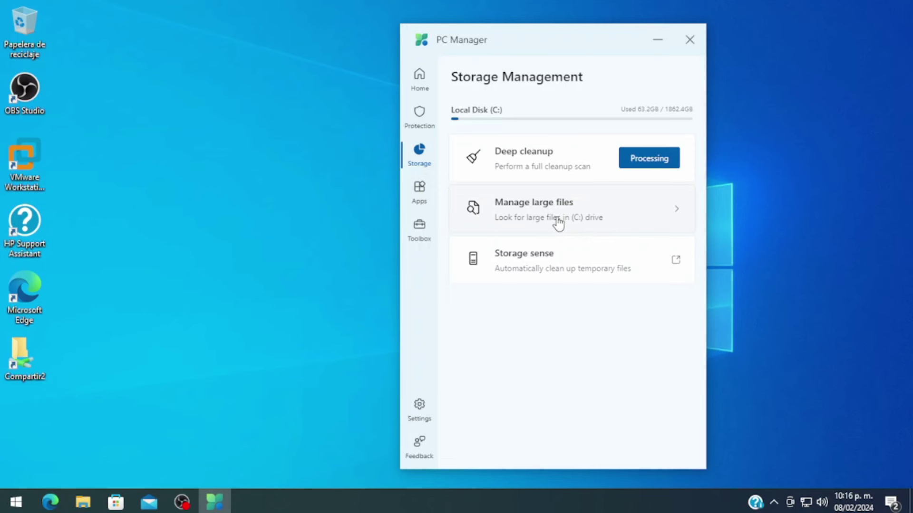
Review the size and file type options for finding large files on the C: drive
{"action": "left_click", "coordinate": [558, 224]}
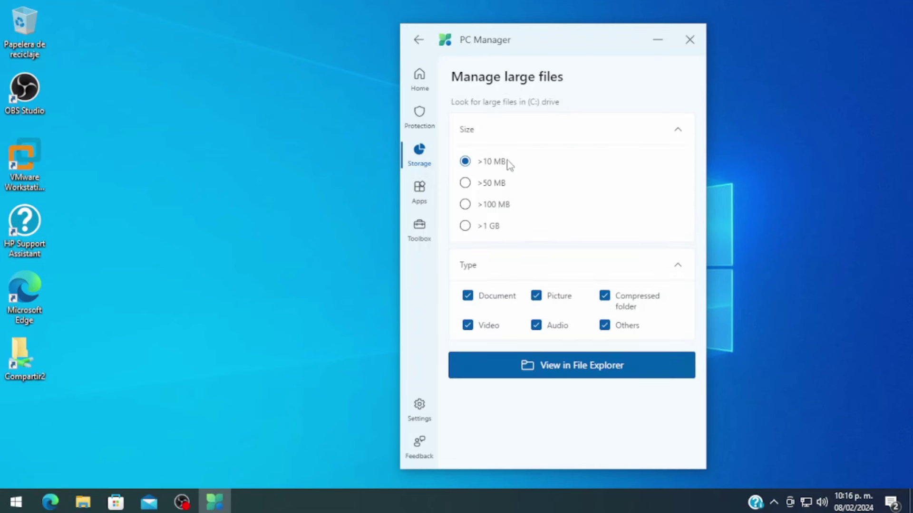
{"action": "left_click", "coordinate": [491, 190]}
{"action": "left_click", "coordinate": [489, 228]}
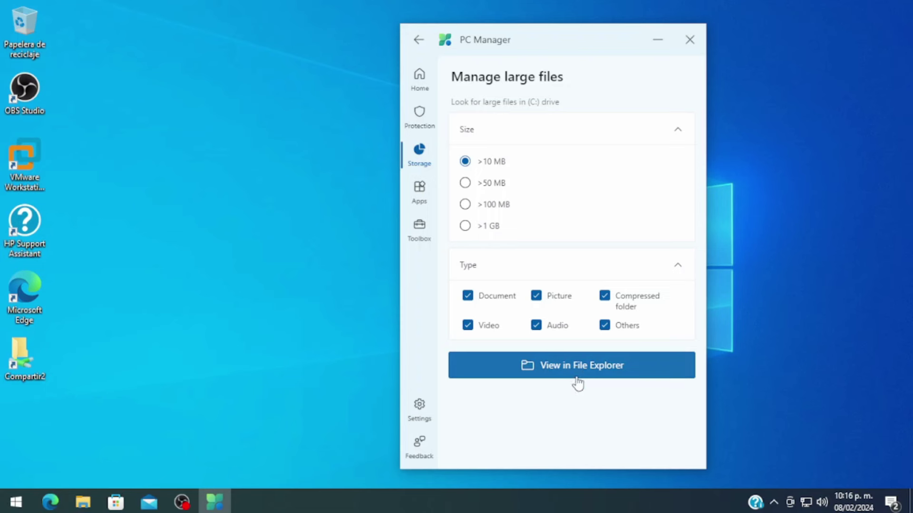
{"action": "left_click", "coordinate": [612, 366]}
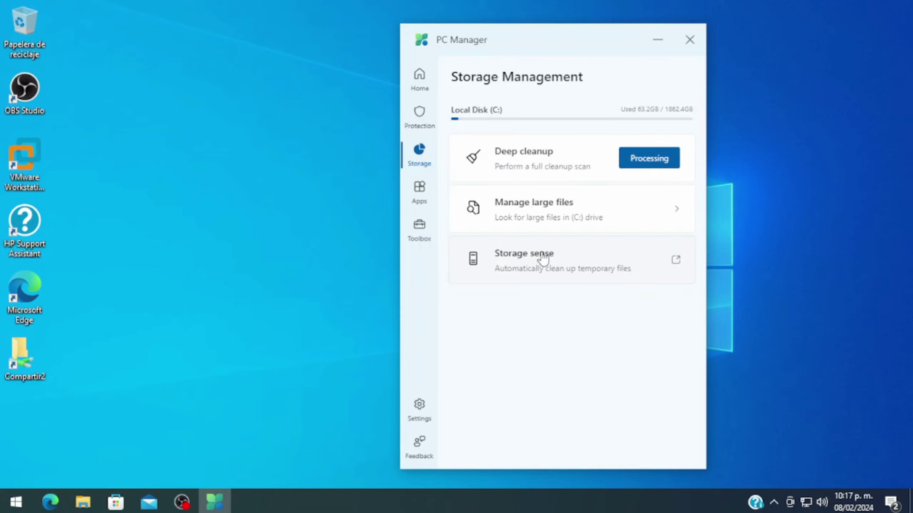
Open the Storage sense settings and examine the temporary file options, including the recycle bin deletion intervals
{"action": "left_click", "coordinate": [539, 270]}
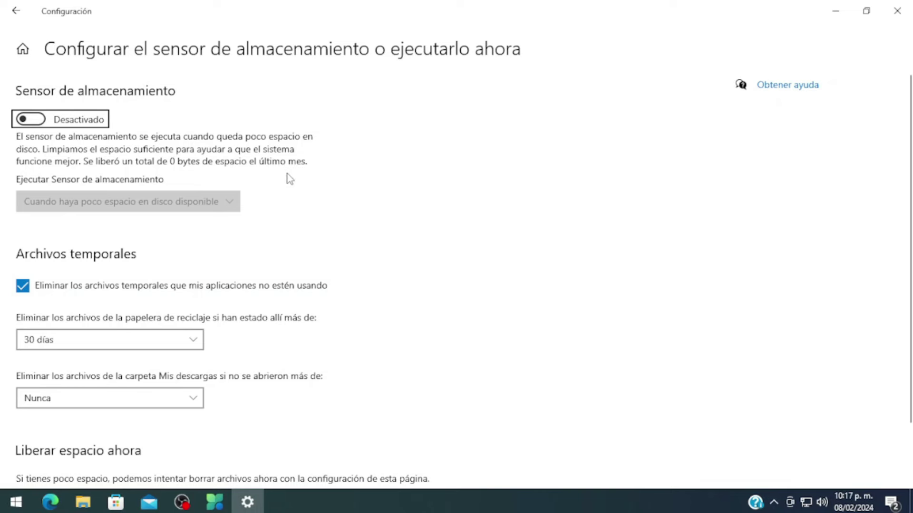
{"action": "scroll", "coordinate": [341, 172], "scroll_direction": "down", "scroll_amount": 2}
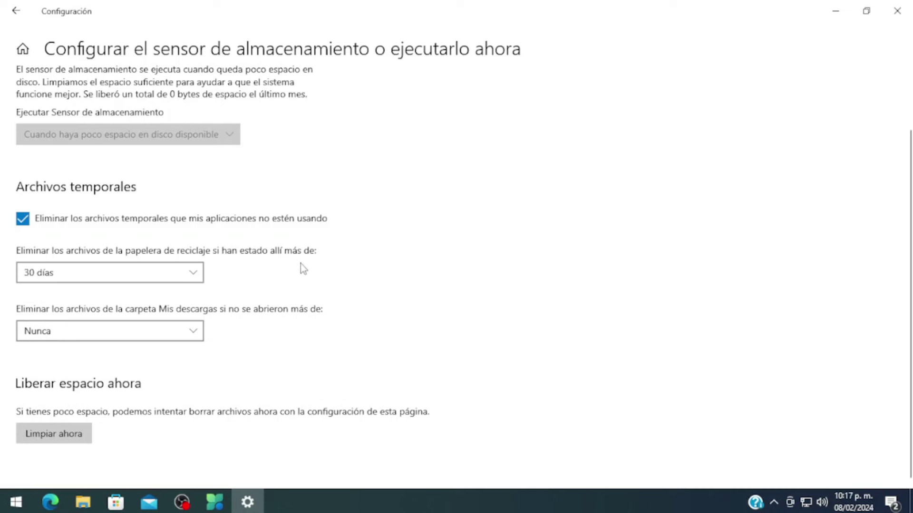
{"action": "left_click", "coordinate": [153, 276]}
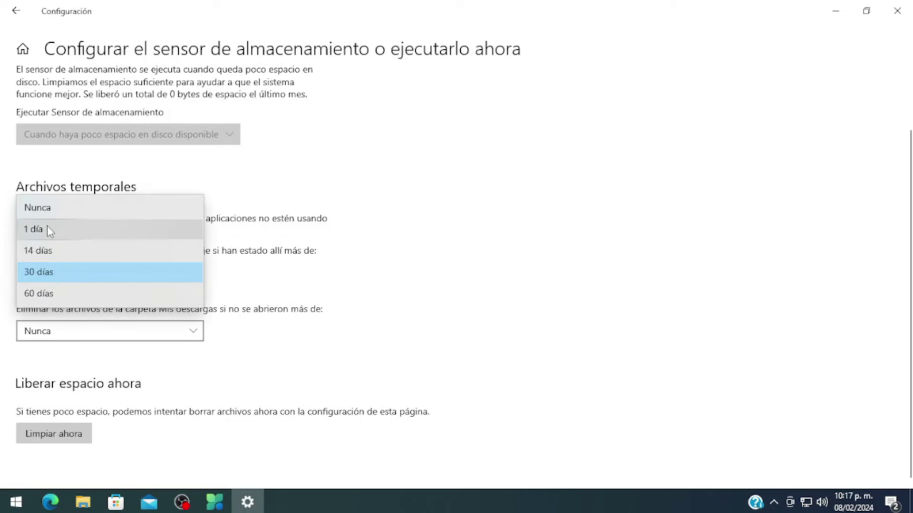
{"action": "left_click", "coordinate": [447, 375]}
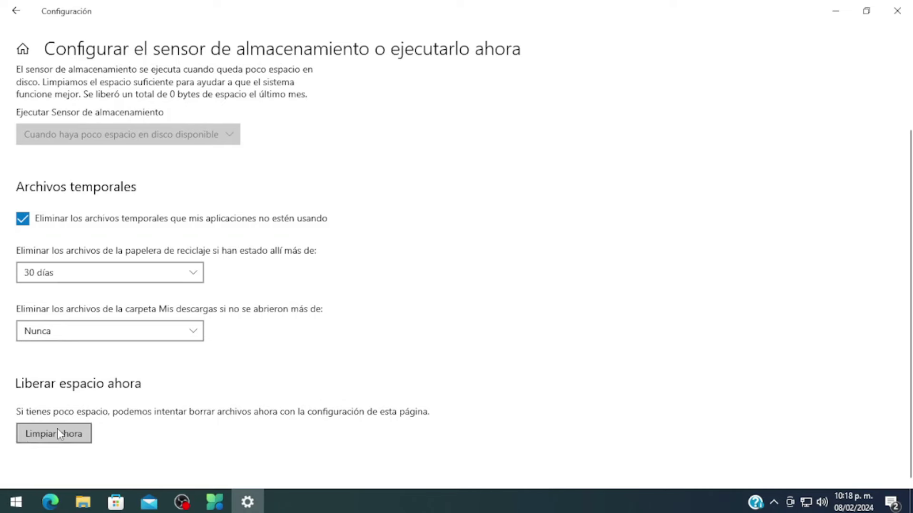
Examine the storage usage categories of local disk C: and the further storage options in Windows settings
{"action": "left_click", "coordinate": [16, 11]}
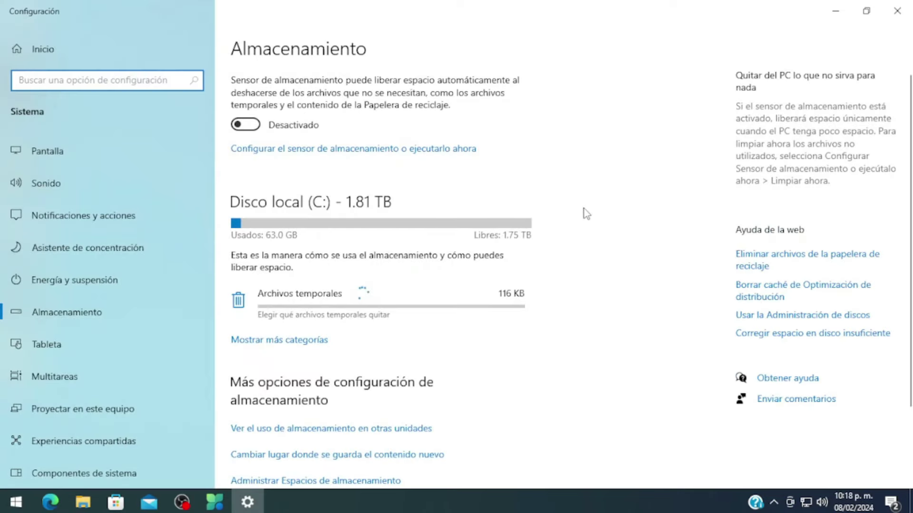
{"action": "scroll", "coordinate": [406, 191], "scroll_direction": "down", "scroll_amount": 1}
{"action": "scroll", "coordinate": [407, 191], "scroll_direction": "up", "scroll_amount": 1}
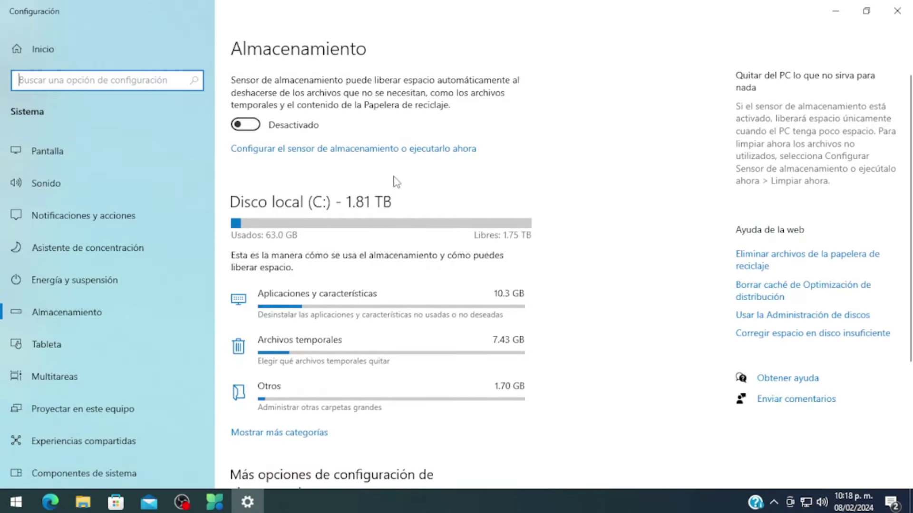
{"action": "scroll", "coordinate": [530, 171], "scroll_direction": "down", "scroll_amount": 6}
{"action": "scroll", "coordinate": [531, 172], "scroll_direction": "up", "scroll_amount": 5}
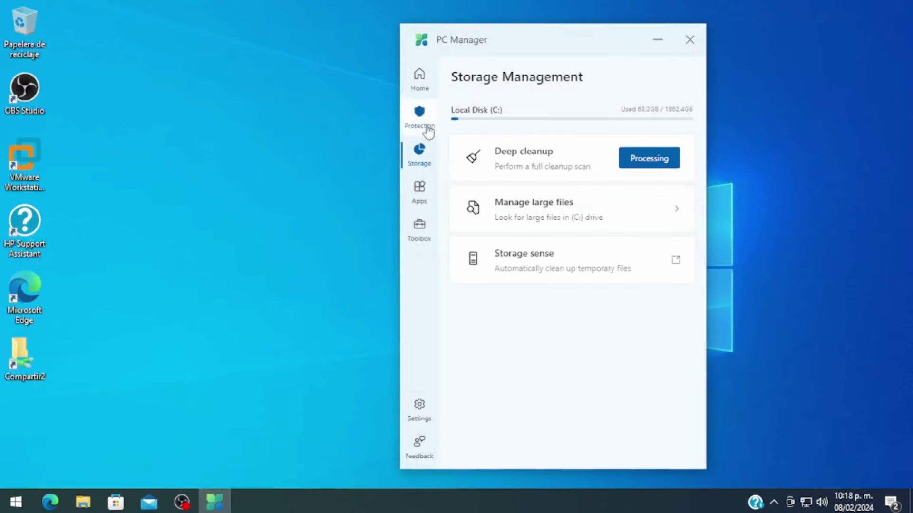
Show the list of running apps in Process management under App management
{"action": "left_click", "coordinate": [419, 191]}
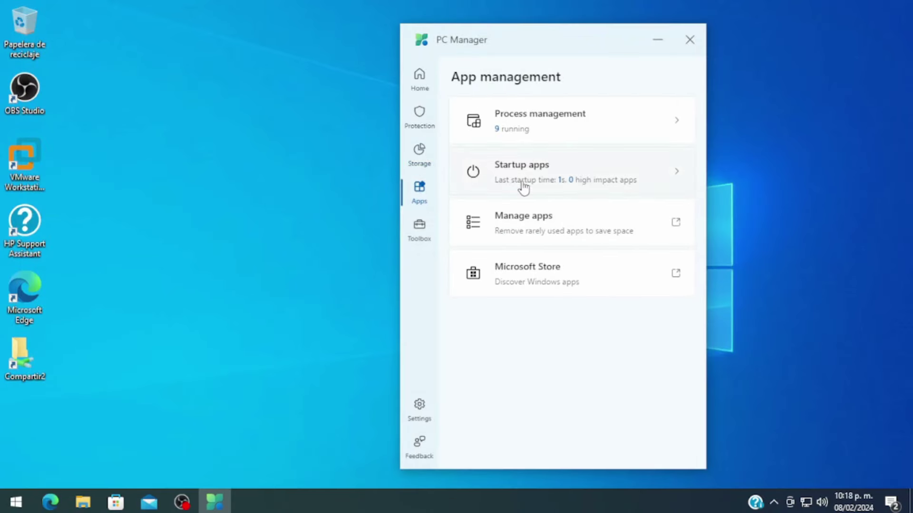
{"action": "left_click", "coordinate": [546, 126]}
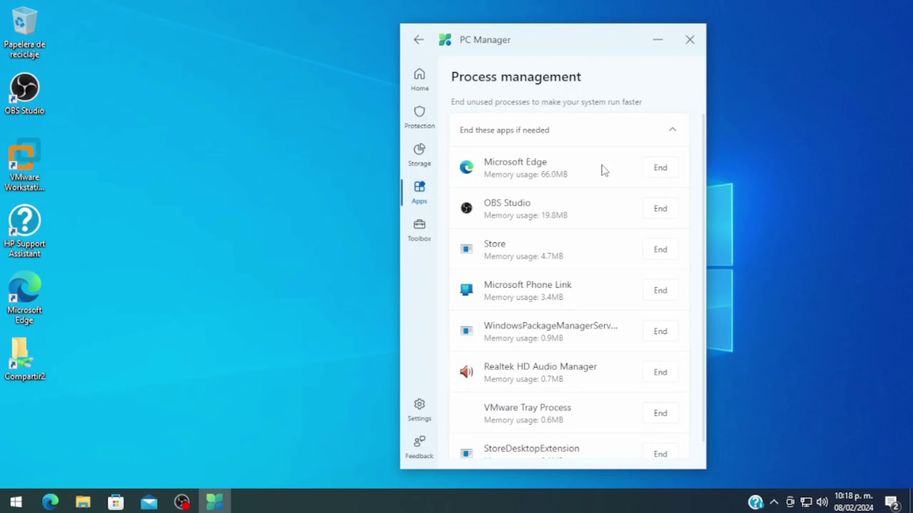
End the Microsoft Phone Link process in the list of running apps
{"action": "scroll", "coordinate": [608, 190], "scroll_direction": "down", "scroll_amount": 1}
{"action": "scroll", "coordinate": [612, 216], "scroll_direction": "up", "scroll_amount": 1}
{"action": "scroll", "coordinate": [609, 302], "scroll_direction": "down", "scroll_amount": 1}
{"action": "scroll", "coordinate": [618, 319], "scroll_direction": "up", "scroll_amount": 1}
{"action": "left_click", "coordinate": [655, 295]}
{"action": "left_click", "coordinate": [528, 294]}
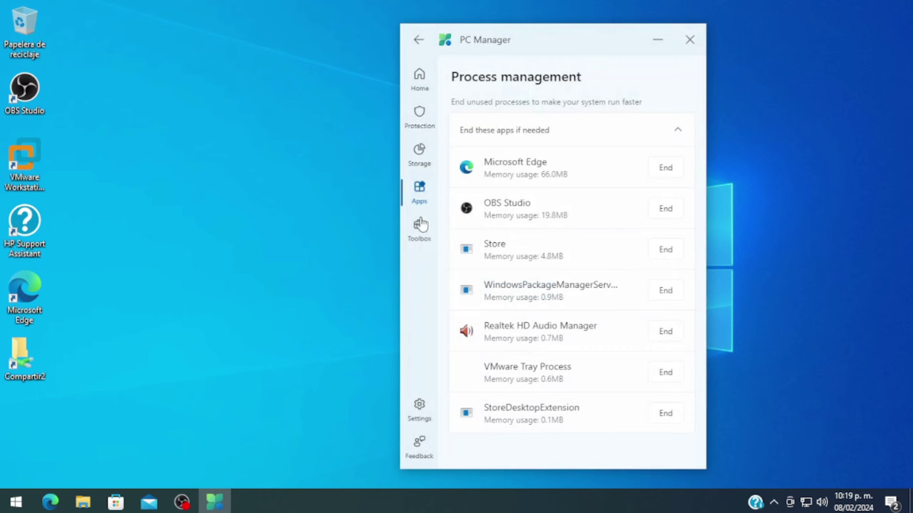
Disable the Windows Security notification item in Startup apps and review the apps recommended to keep on
{"action": "left_click", "coordinate": [418, 196]}
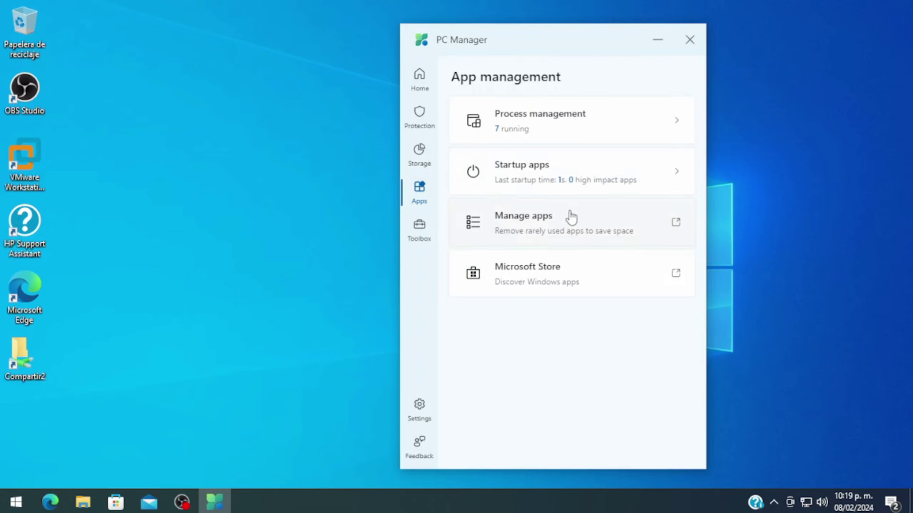
{"action": "left_click", "coordinate": [537, 184]}
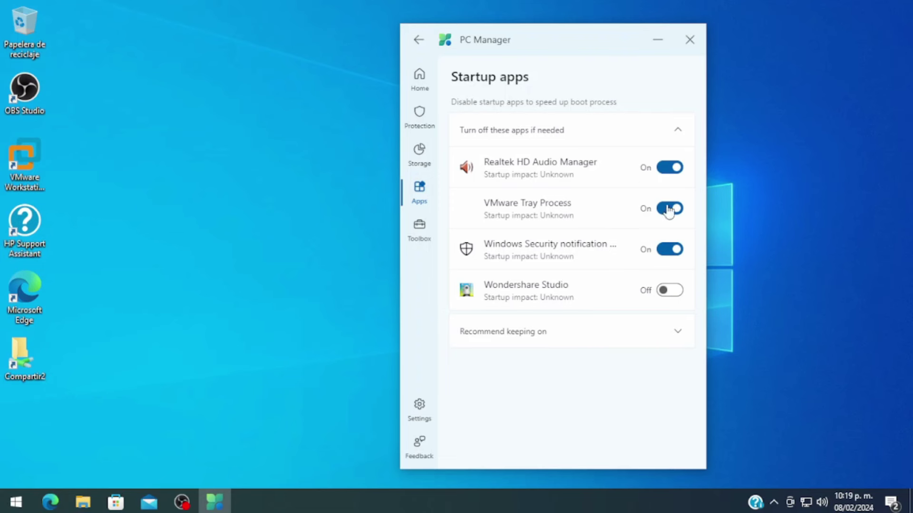
{"action": "left_click", "coordinate": [672, 253]}
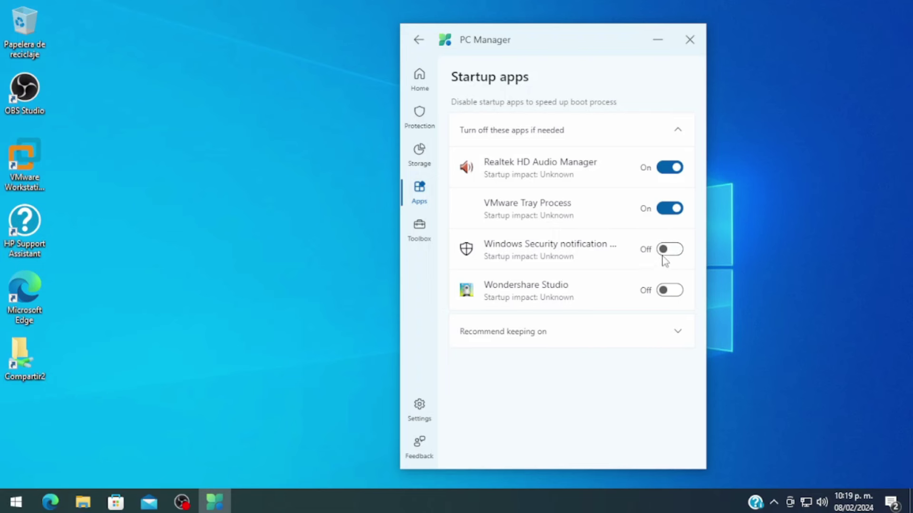
{"action": "left_click", "coordinate": [675, 335]}
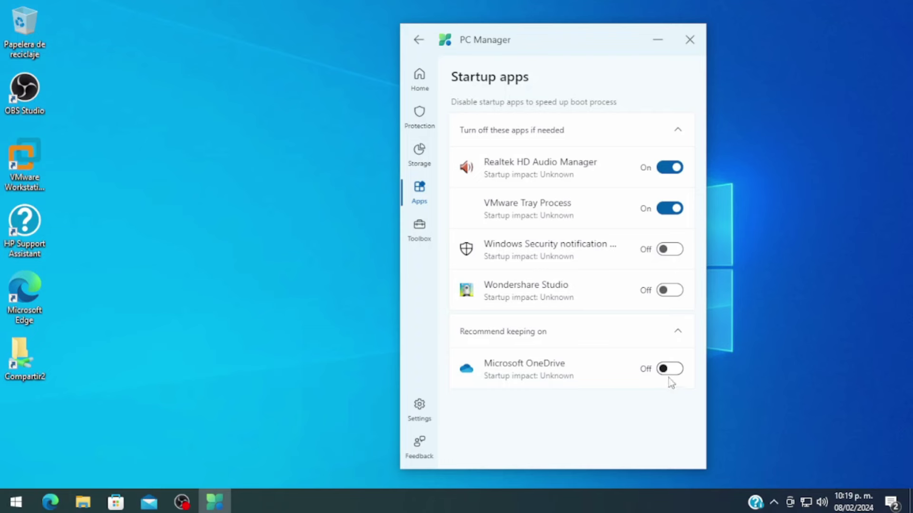
{"action": "key", "text": "alt+Left"}
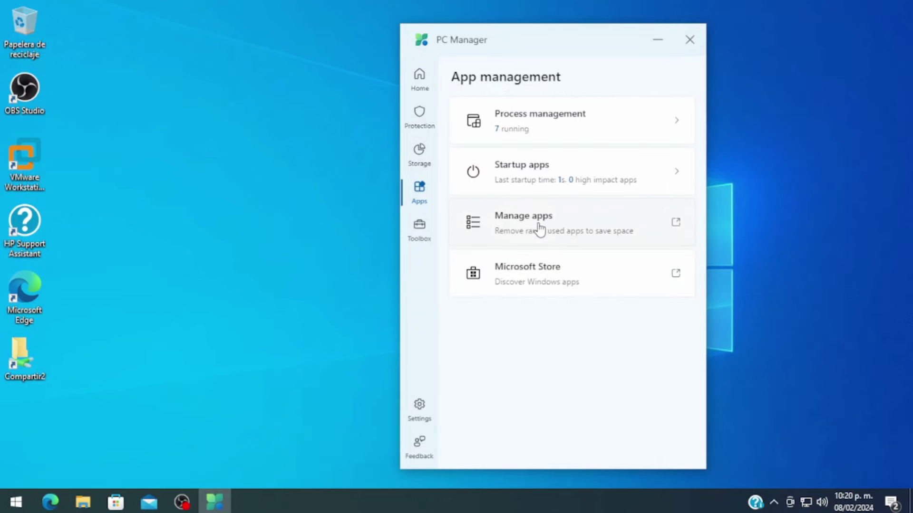
Open Manage apps and examine the uninstall options for the Intel graphics command center and Calculadora in the installed apps list
{"action": "left_click", "coordinate": [581, 226]}
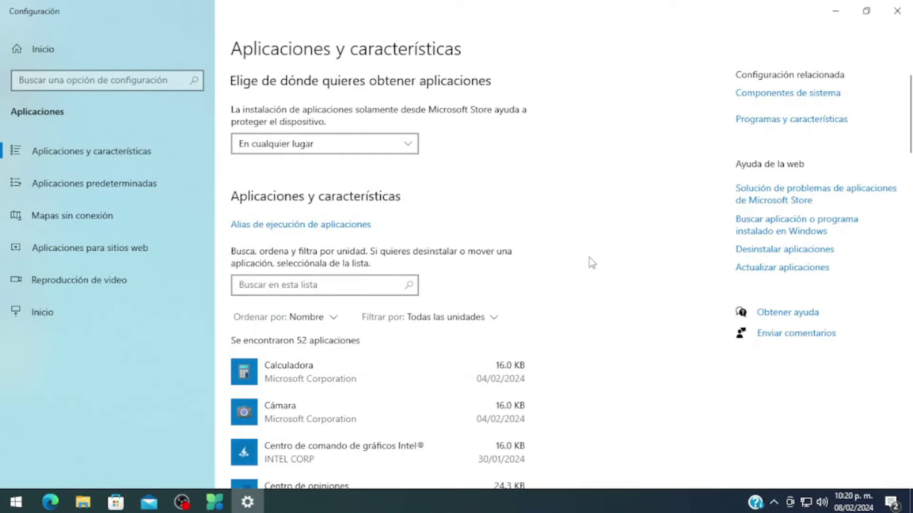
{"action": "scroll", "coordinate": [589, 258], "scroll_direction": "down", "scroll_amount": 3}
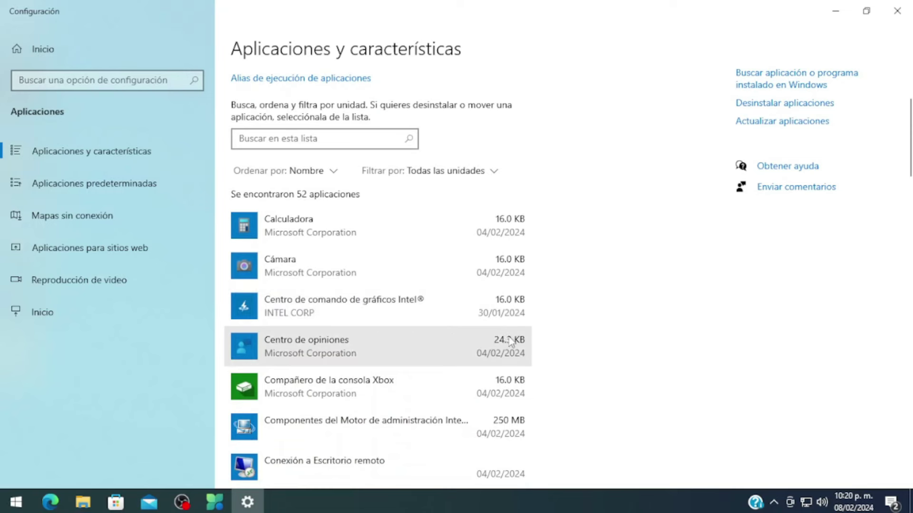
{"action": "left_click", "coordinate": [468, 312]}
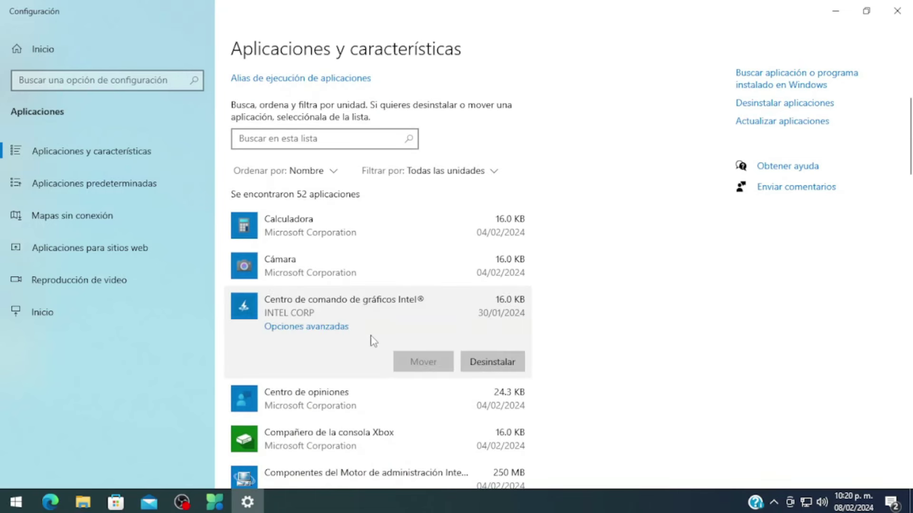
{"action": "left_click", "coordinate": [410, 224]}
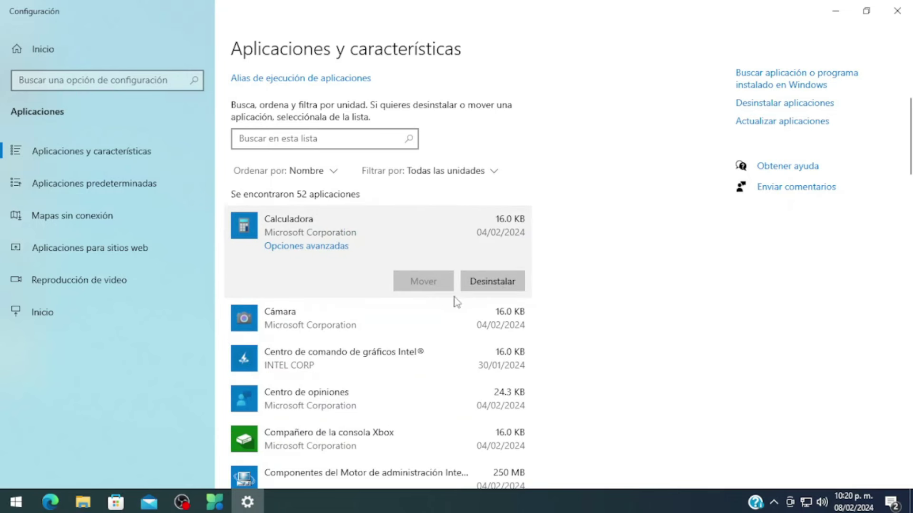
Examine the advanced options for Calculadora, including finalizing, resetting and uninstalling, and close the Windows settings
{"action": "left_click", "coordinate": [304, 247]}
{"action": "scroll", "coordinate": [276, 258], "scroll_direction": "down", "scroll_amount": 3}
{"action": "scroll", "coordinate": [301, 273], "scroll_direction": "up", "scroll_amount": 1}
{"action": "scroll", "coordinate": [316, 315], "scroll_direction": "down", "scroll_amount": 3}
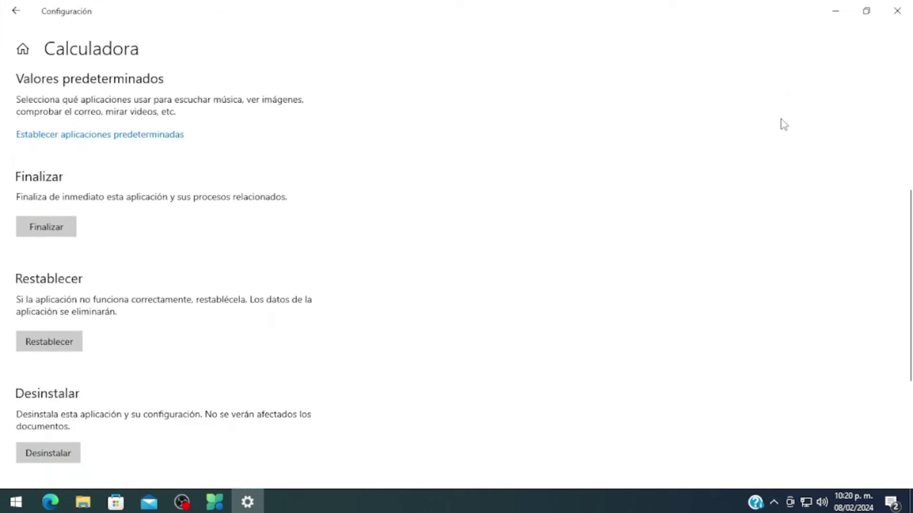
{"action": "left_click", "coordinate": [897, 11]}
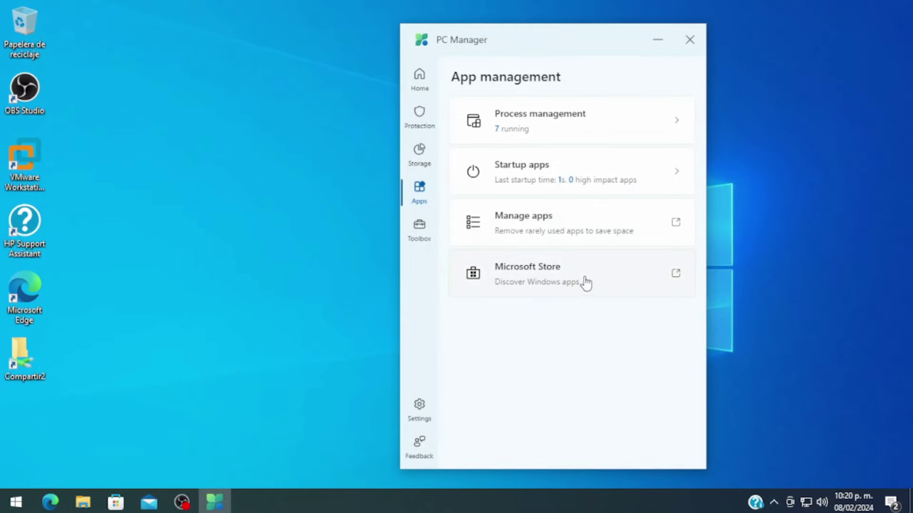
Open the Microsoft Store from App management and minimize it
{"action": "left_click", "coordinate": [542, 272]}
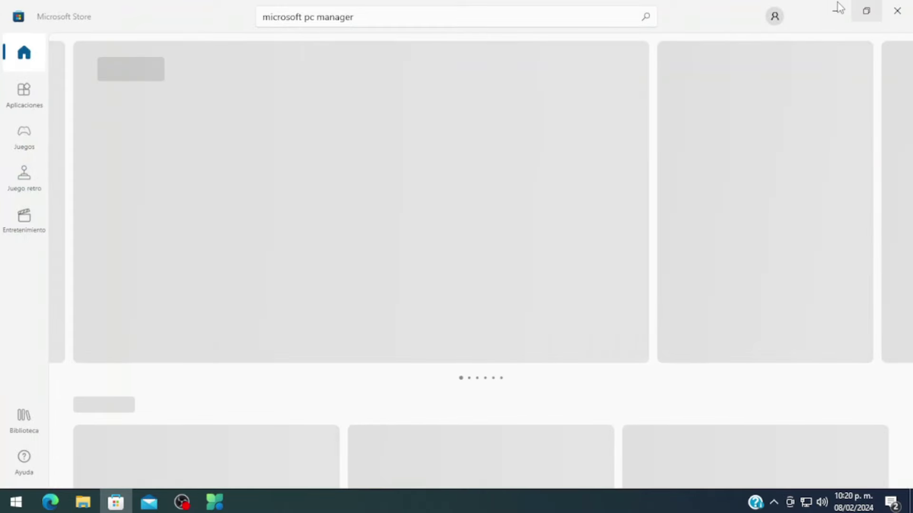
{"action": "left_click", "coordinate": [837, 5]}
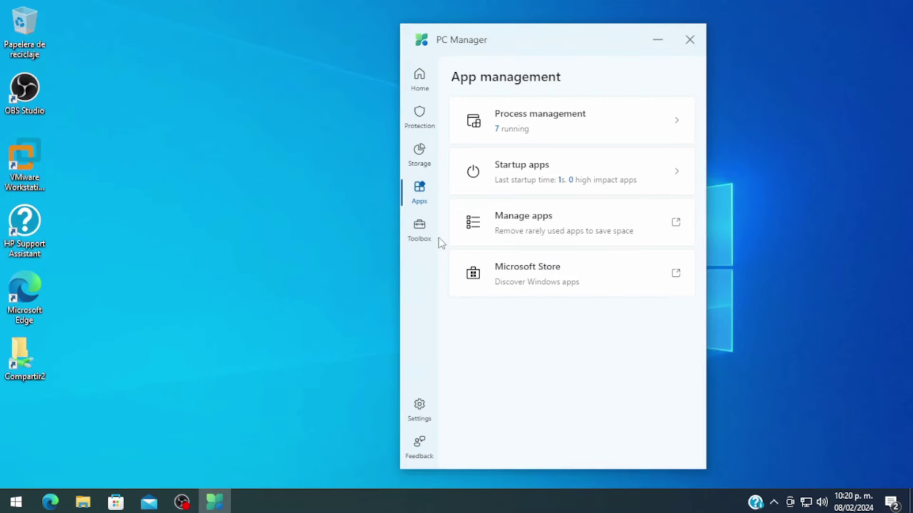
Enable the desktop toolbar in the Toolbox and dock it at the upper edge of the desktop
{"action": "left_click", "coordinate": [410, 241]}
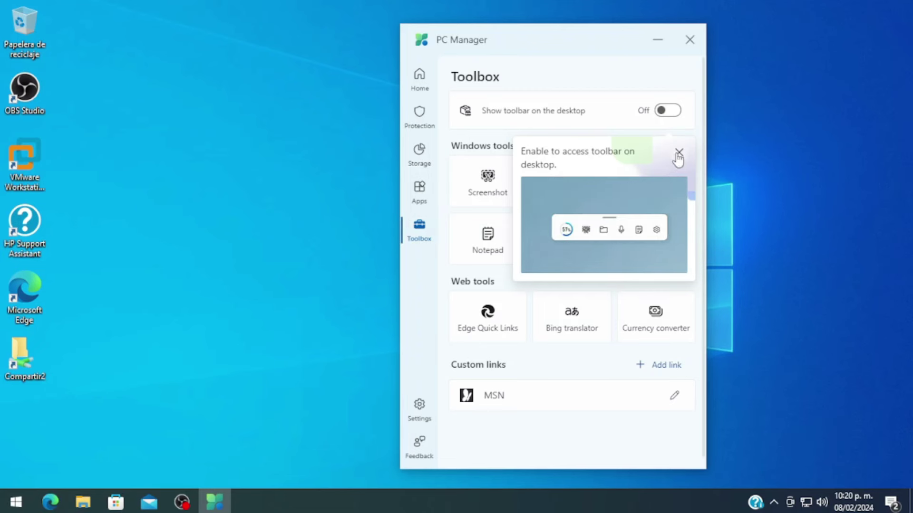
{"action": "left_click", "coordinate": [668, 110]}
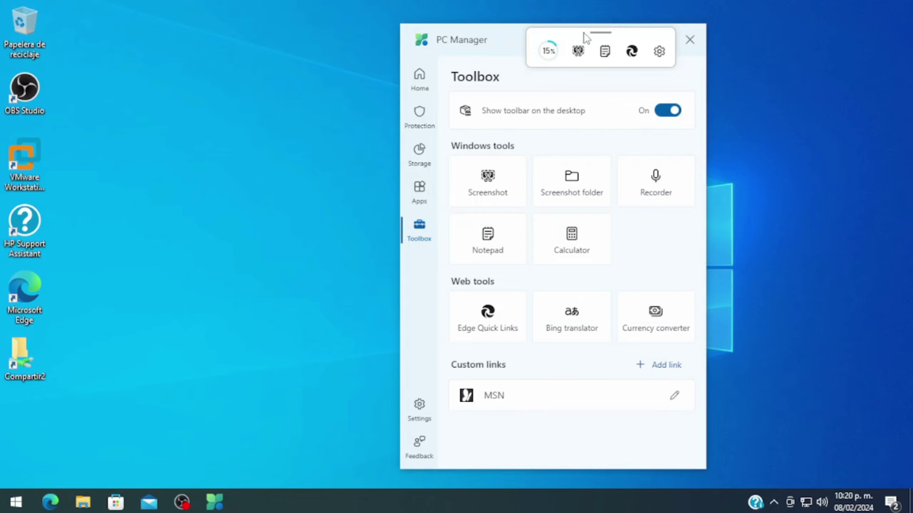
{"action": "left_click_drag", "start_coordinate": [601, 32], "coordinate": [462, 4]}
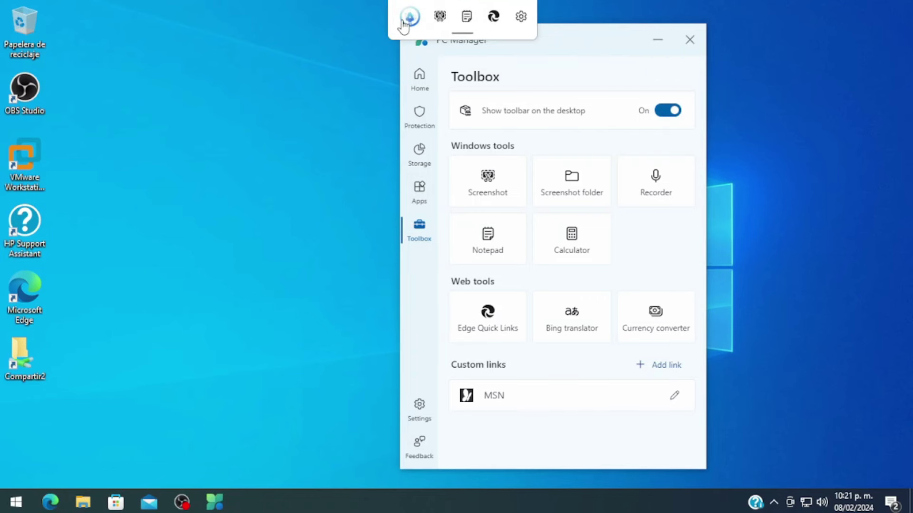
Capture a rectangular snip of most of the desktop with the toolbar's screenshot tool, and try the Toolbox's Screenshot tool
{"action": "left_click", "coordinate": [441, 19]}
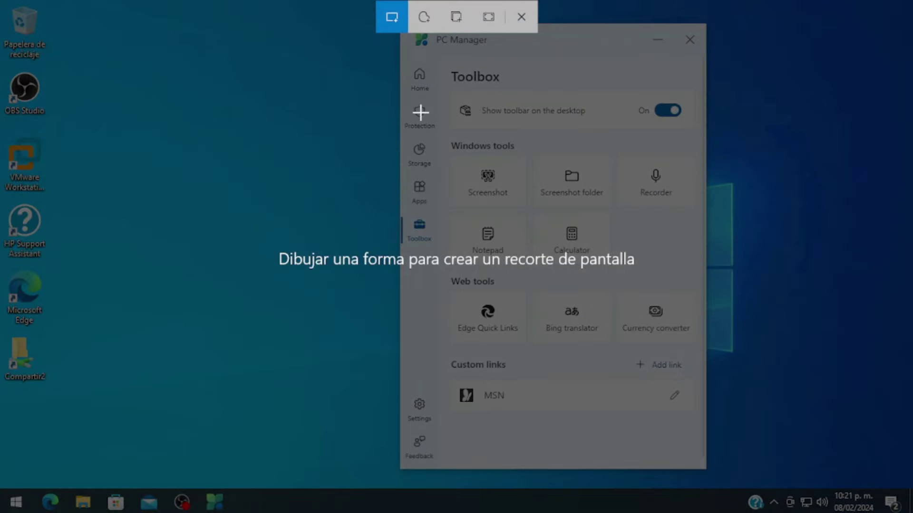
{"action": "left_click_drag", "start_coordinate": [93, 40], "coordinate": [839, 423]}
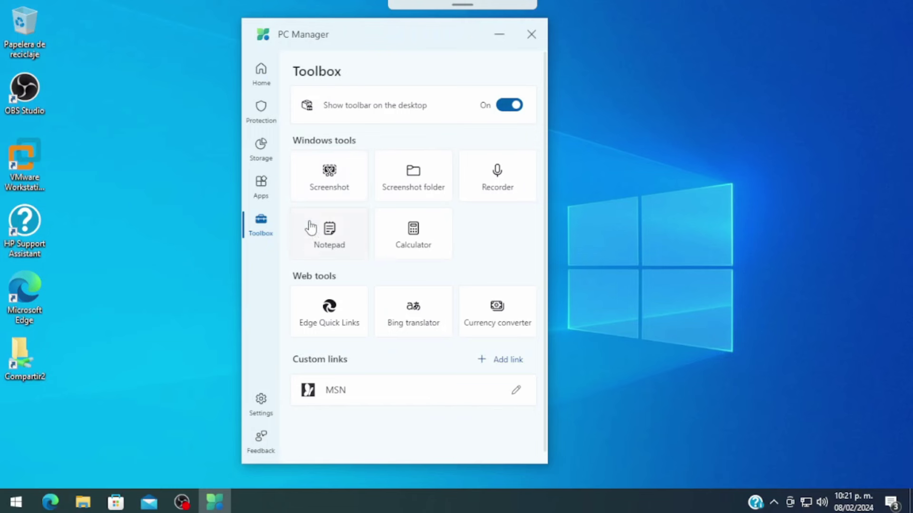
{"action": "left_click", "coordinate": [332, 185]}
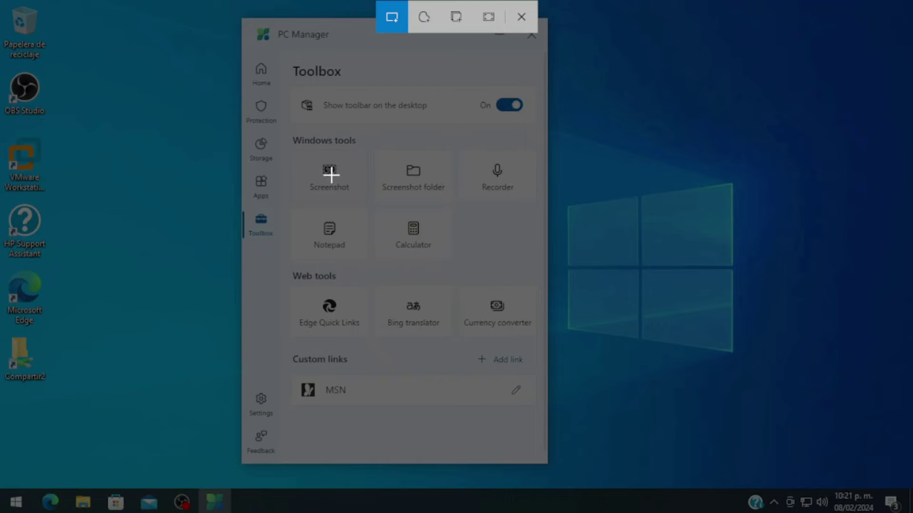
{"action": "left_click", "coordinate": [520, 18]}
Open Notepad from the desktop toolbar and close the blank document
{"action": "mouse_move", "coordinate": [464, 19]}
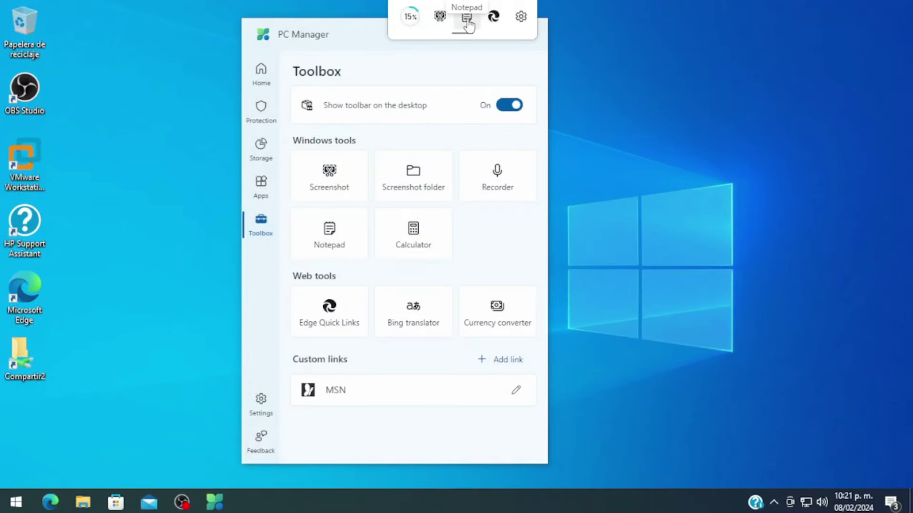
{"action": "left_click", "coordinate": [467, 19]}
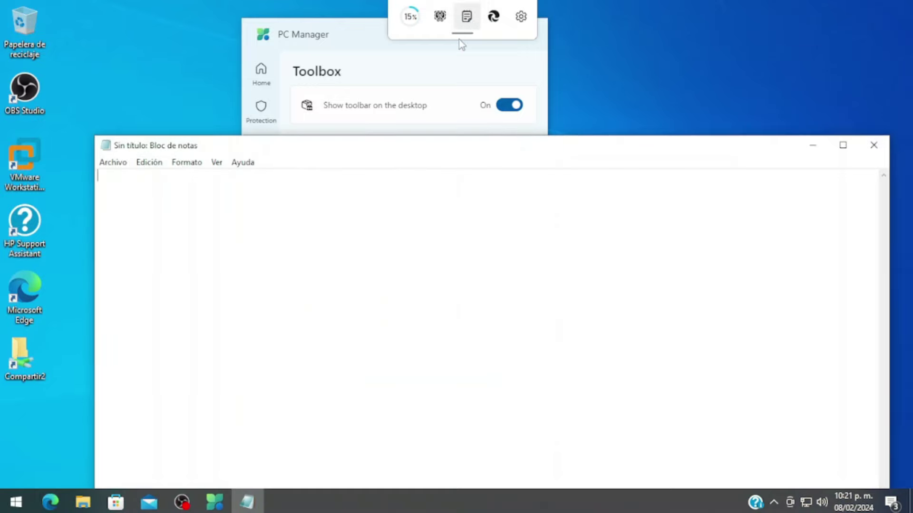
{"action": "left_click", "coordinate": [873, 145]}
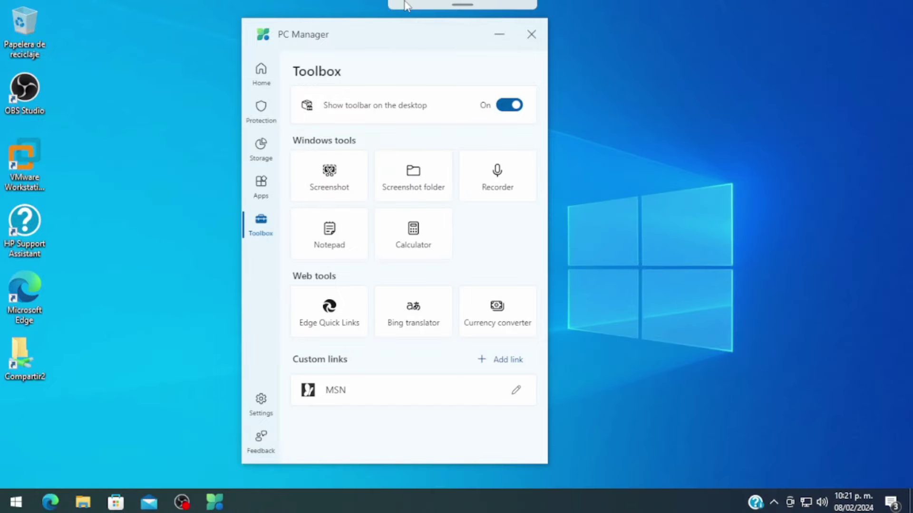
Review the Edge Quick Links and the settings options offered by the desktop toolbar
{"action": "mouse_move", "coordinate": [490, 17]}
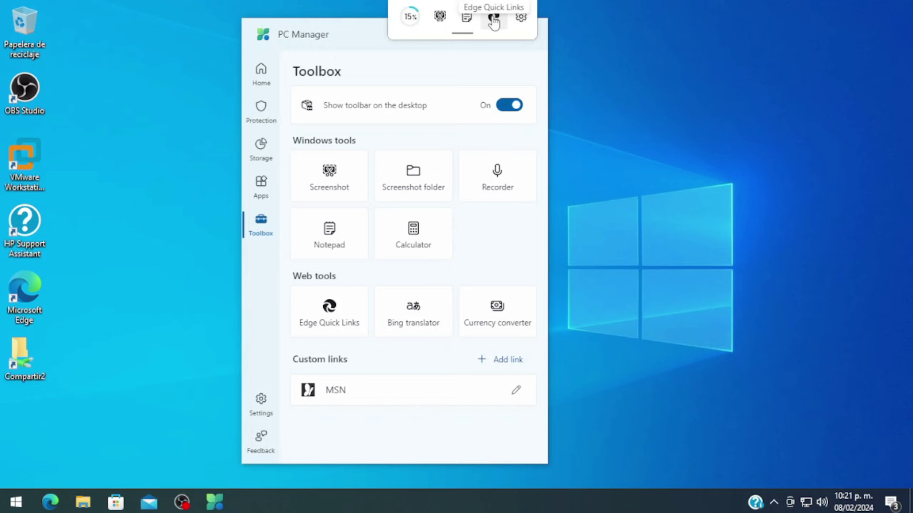
{"action": "left_click", "coordinate": [494, 19]}
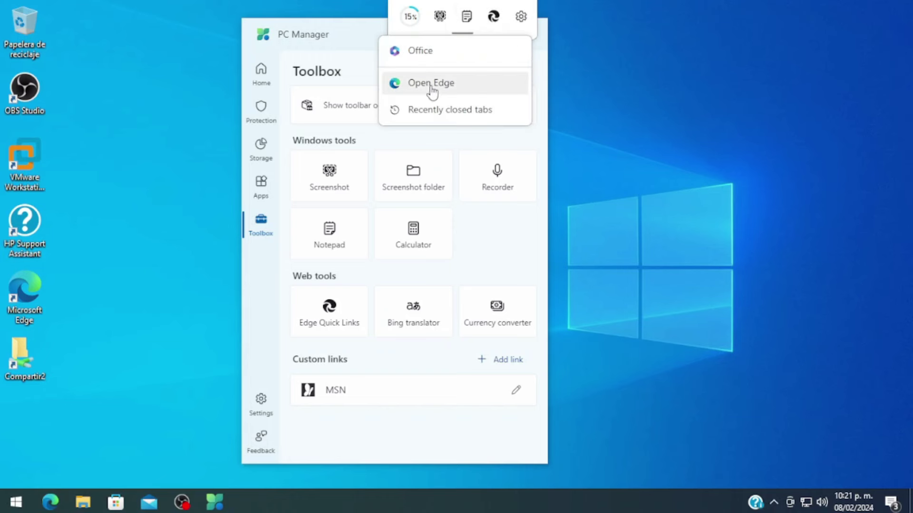
{"action": "left_click", "coordinate": [598, 59]}
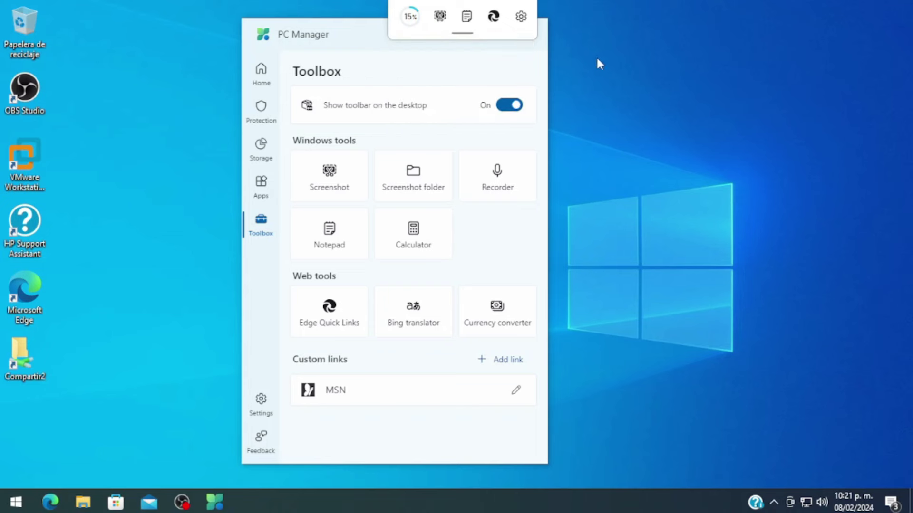
{"action": "left_click", "coordinate": [520, 18]}
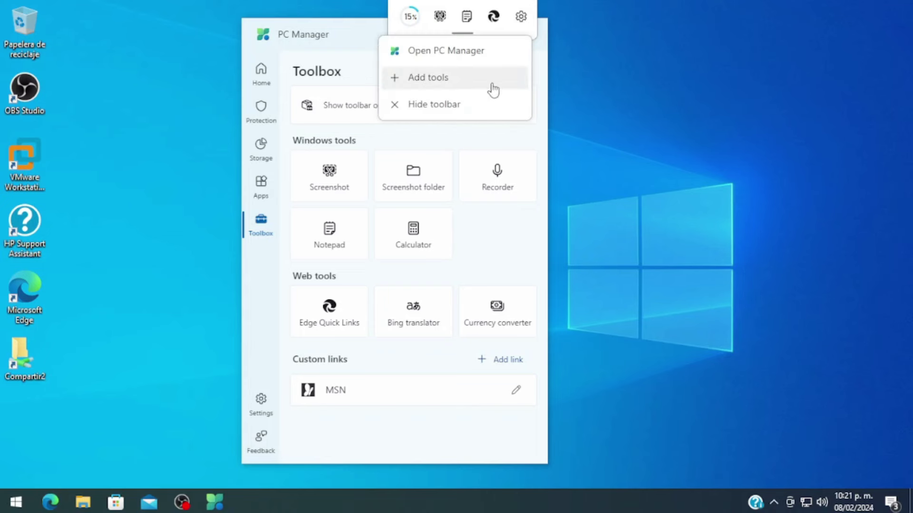
{"action": "left_click", "coordinate": [678, 151]}
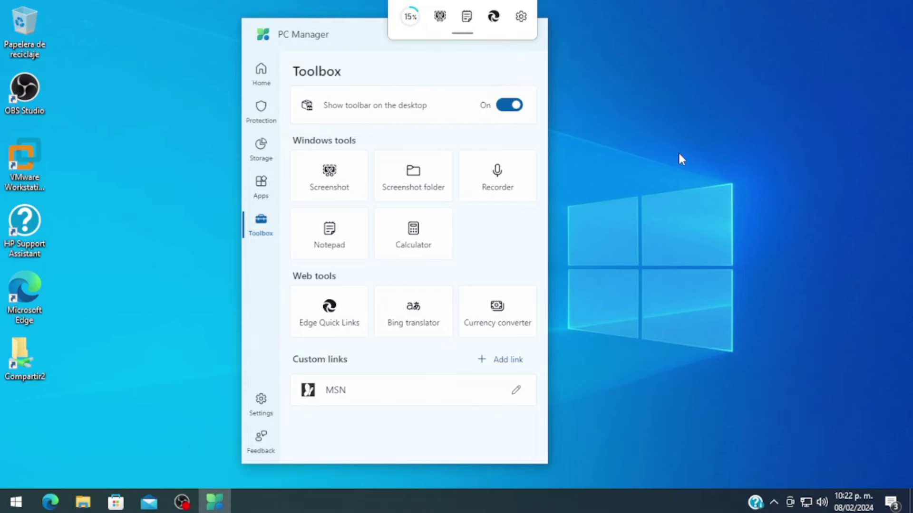
Try the Screenshot folder, Recorder and Calculator tools from the Toolbox's Windows tools, closing the Recorder and Calculator windows
{"action": "left_click", "coordinate": [413, 183]}
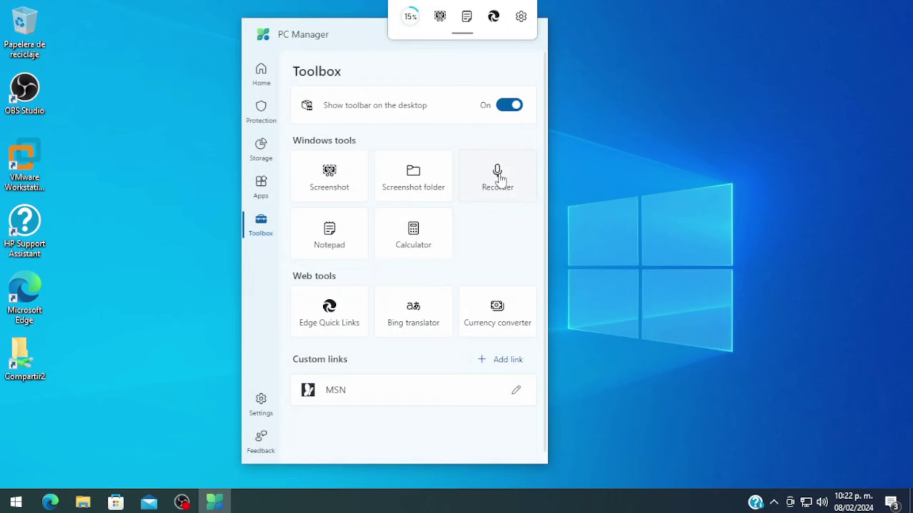
{"action": "left_click", "coordinate": [499, 179]}
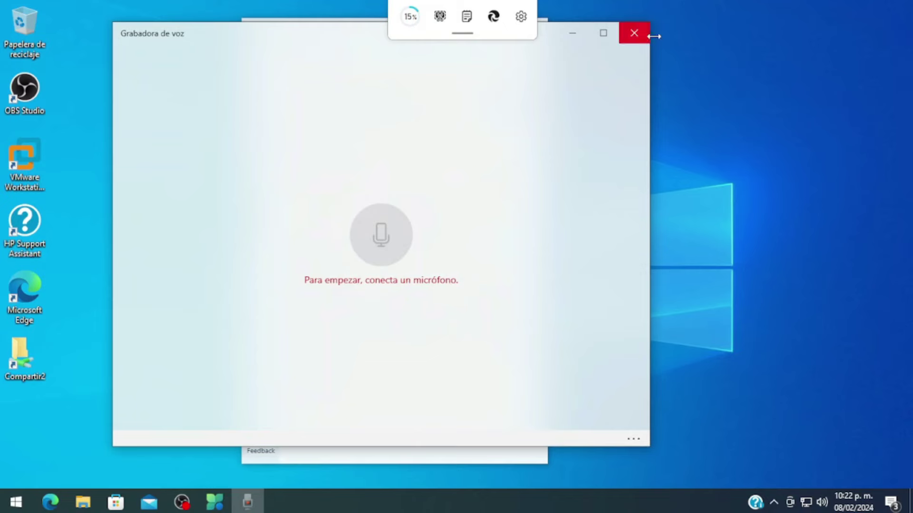
{"action": "left_click", "coordinate": [634, 33]}
{"action": "left_click", "coordinate": [424, 241]}
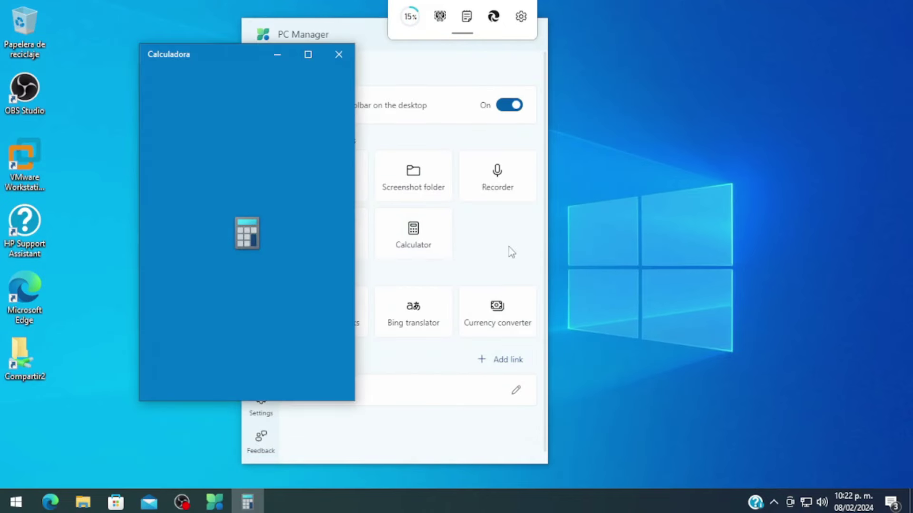
{"action": "left_click", "coordinate": [339, 54]}
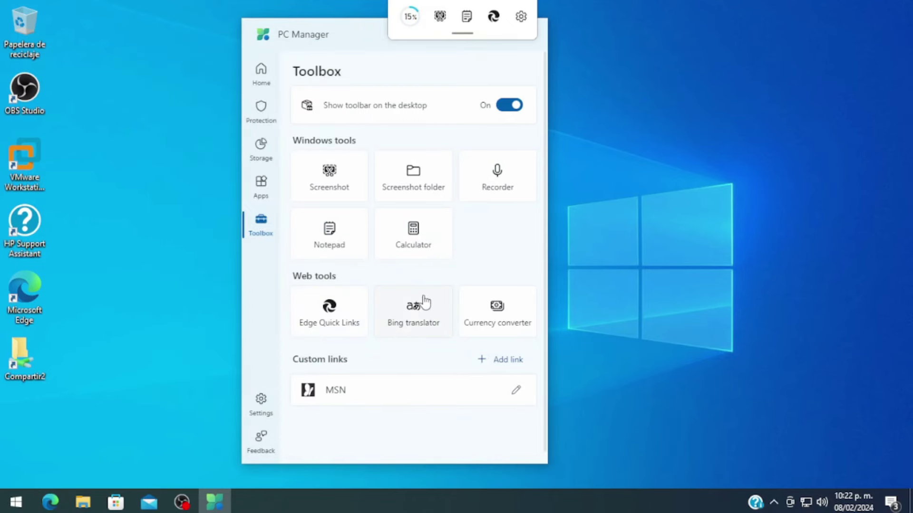
Open the Bing translator web tool, close its page, and open the Currency converter web tool
{"action": "left_click", "coordinate": [415, 311]}
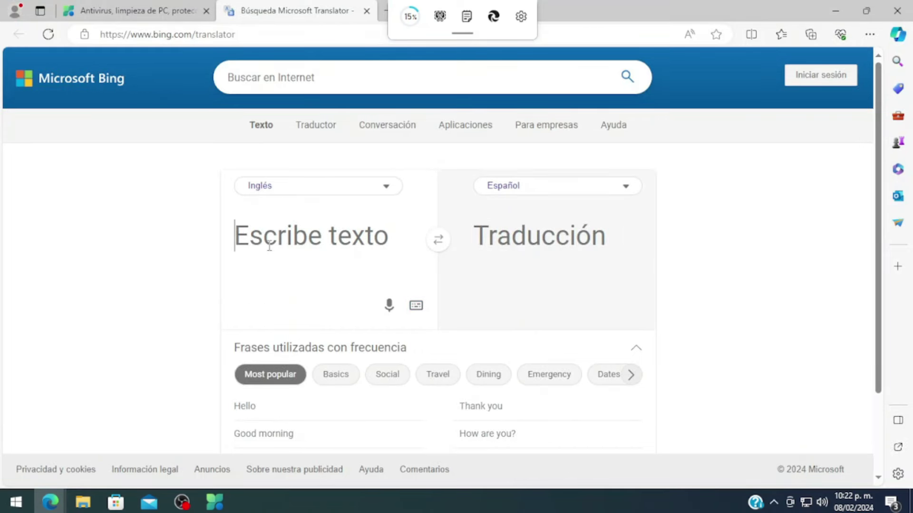
{"action": "left_click", "coordinate": [367, 11]}
{"action": "left_click", "coordinate": [831, 11]}
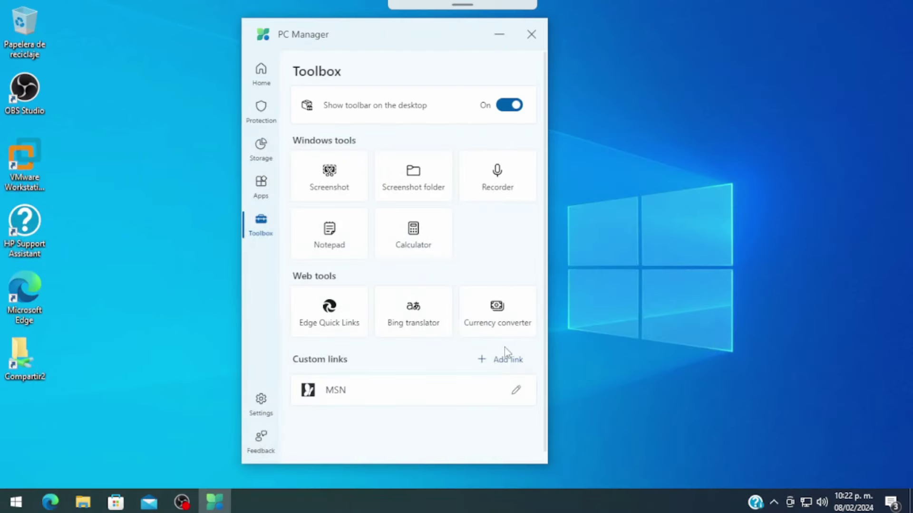
{"action": "left_click", "coordinate": [496, 309]}
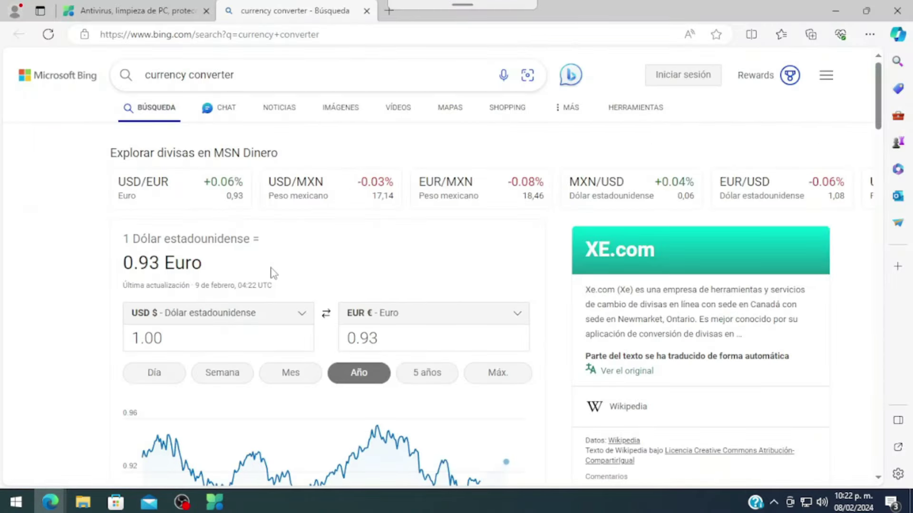
Examine the currency converter's exchange rate chart, close its page, and minimise the browser
{"action": "scroll", "coordinate": [274, 272], "scroll_direction": "down", "scroll_amount": 3}
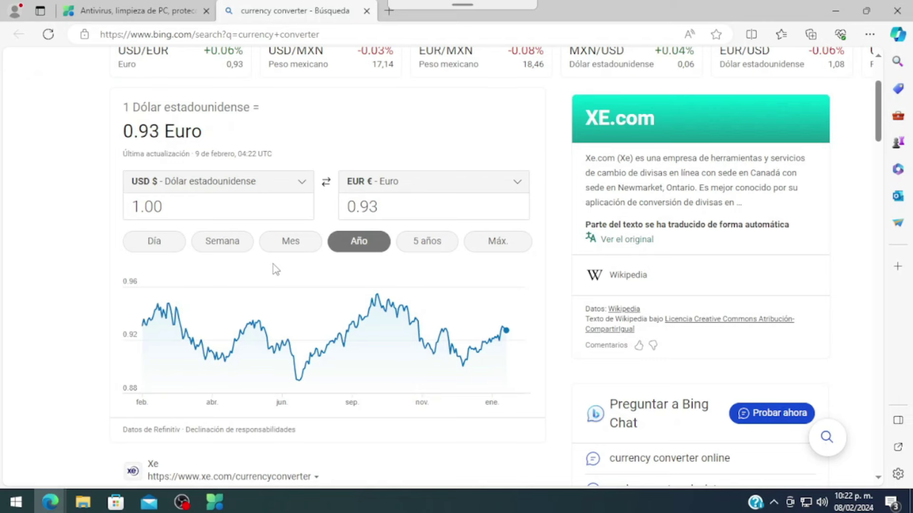
{"action": "left_click", "coordinate": [367, 11]}
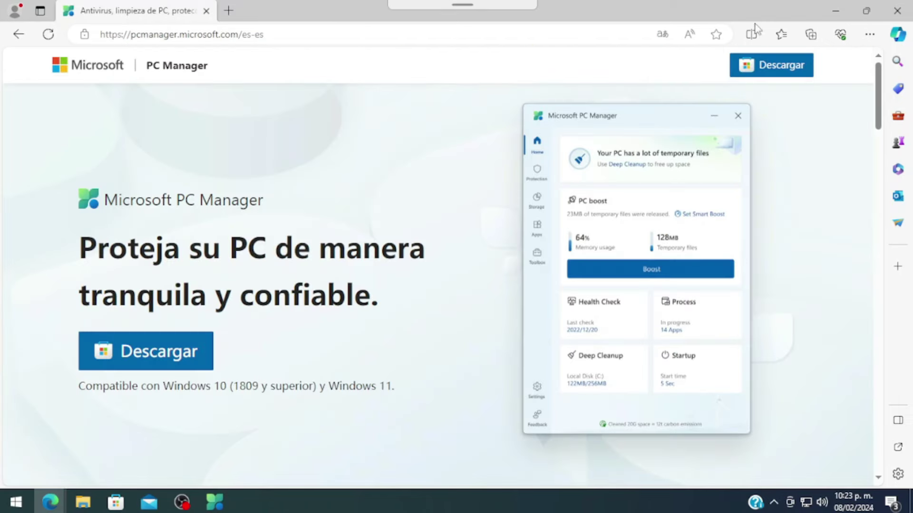
{"action": "left_click", "coordinate": [835, 10]}
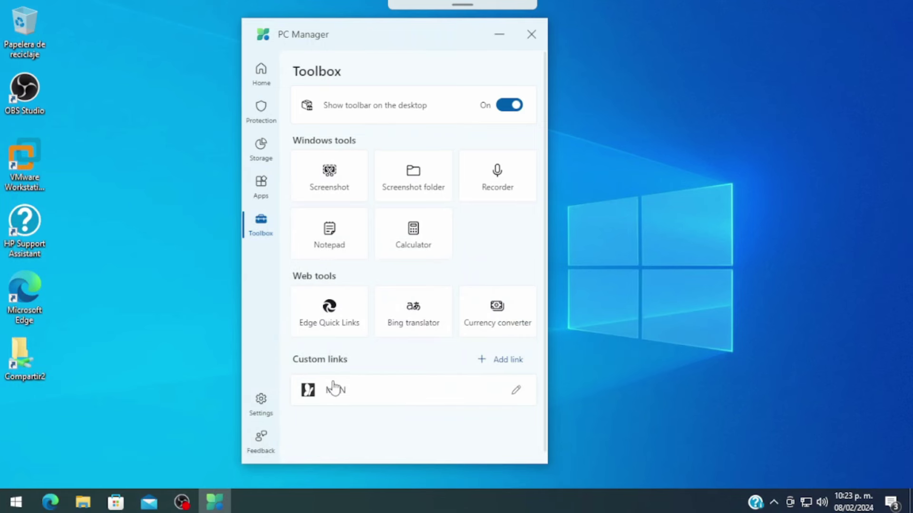
Open the MSN custom link from the Toolbox, close its page, and minimise the browser
{"action": "left_click", "coordinate": [350, 395]}
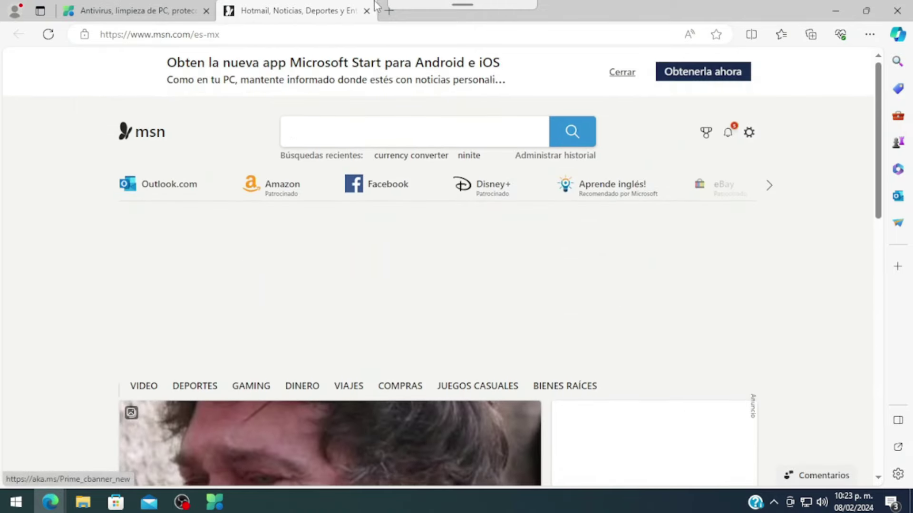
{"action": "left_click", "coordinate": [367, 11]}
{"action": "left_click", "coordinate": [835, 10]}
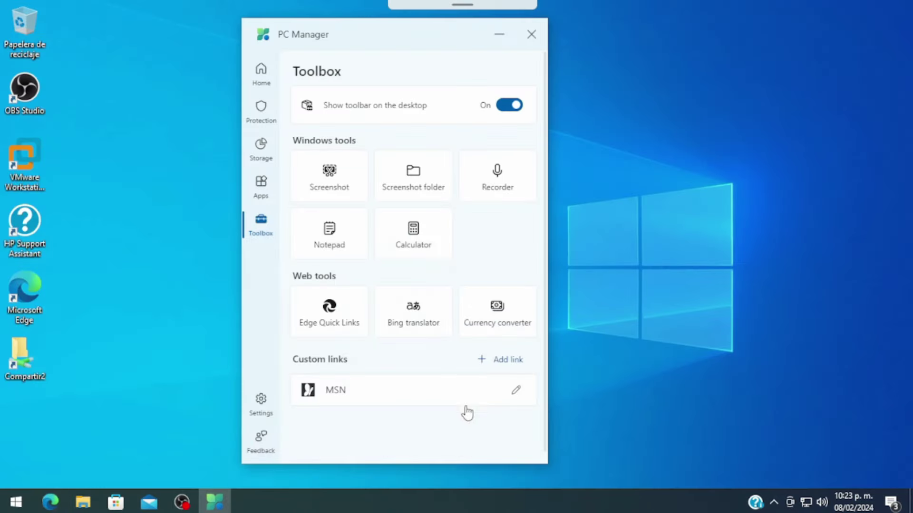
View the form for adding a custom link to the Toolbox and cancel it without entering a URL
{"action": "left_click", "coordinate": [500, 359]}
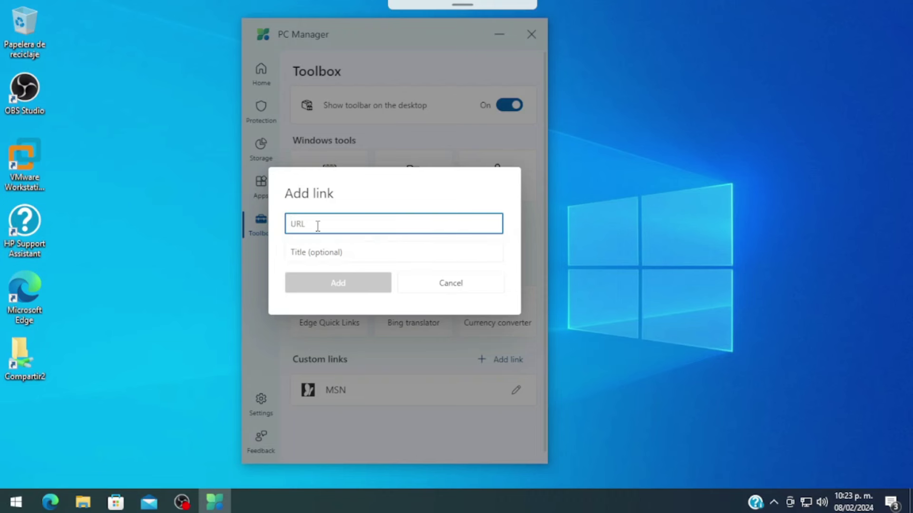
{"action": "left_click", "coordinate": [463, 288]}
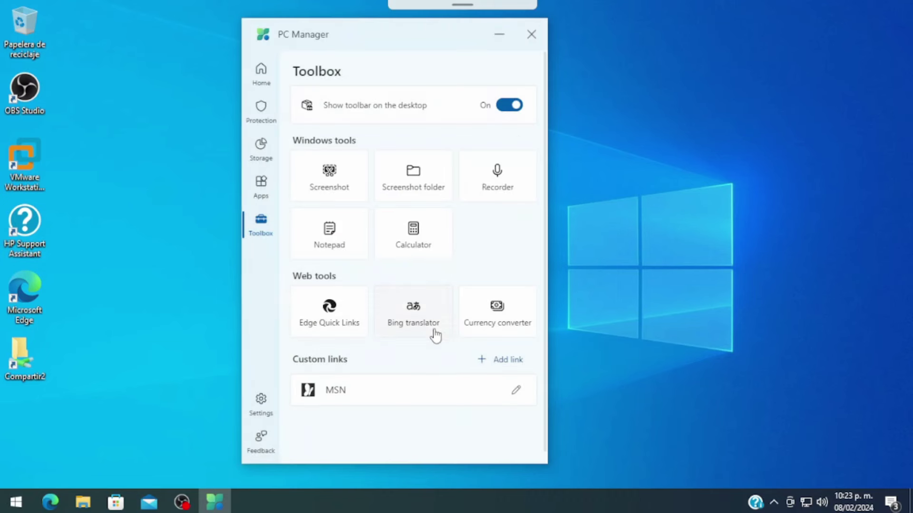
{"action": "scroll", "coordinate": [399, 340], "scroll_direction": "down", "scroll_amount": 1}
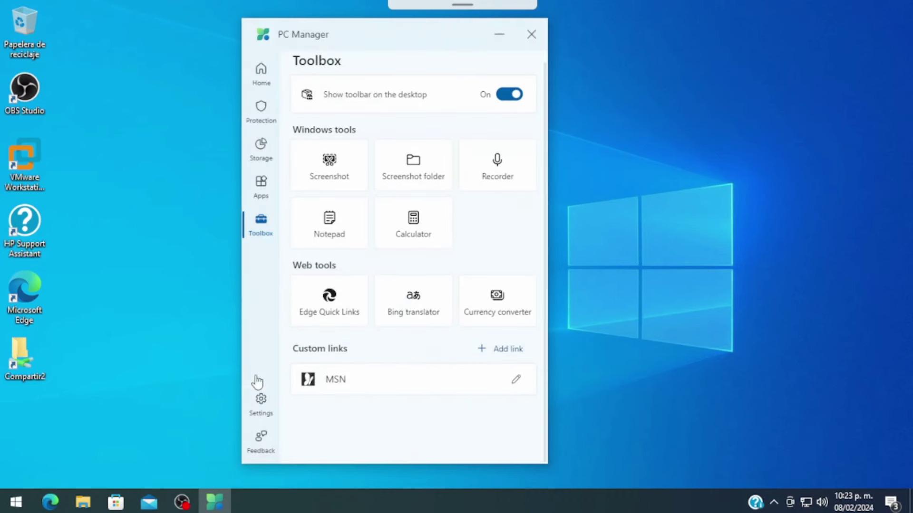
Review PC Manager's boost, shortcut and general settings, including the language selection
{"action": "left_click", "coordinate": [261, 405]}
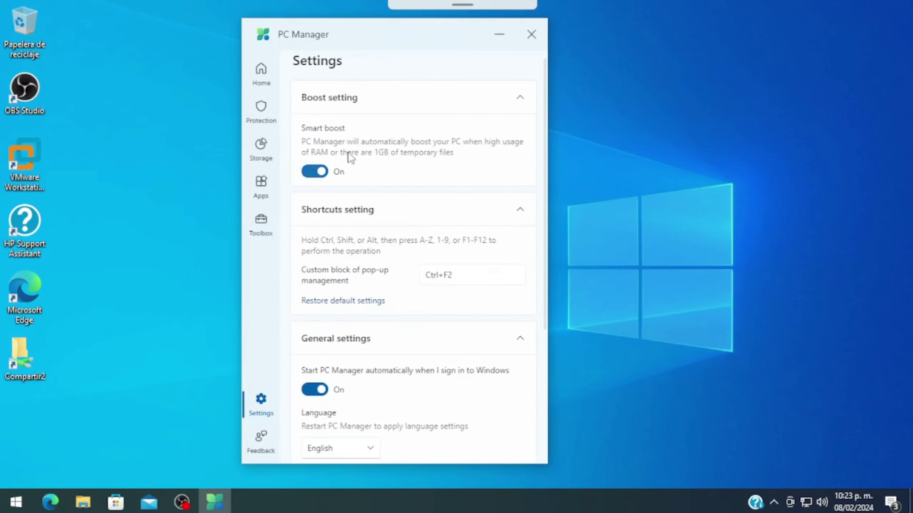
{"action": "scroll", "coordinate": [369, 152], "scroll_direction": "down", "scroll_amount": 5}
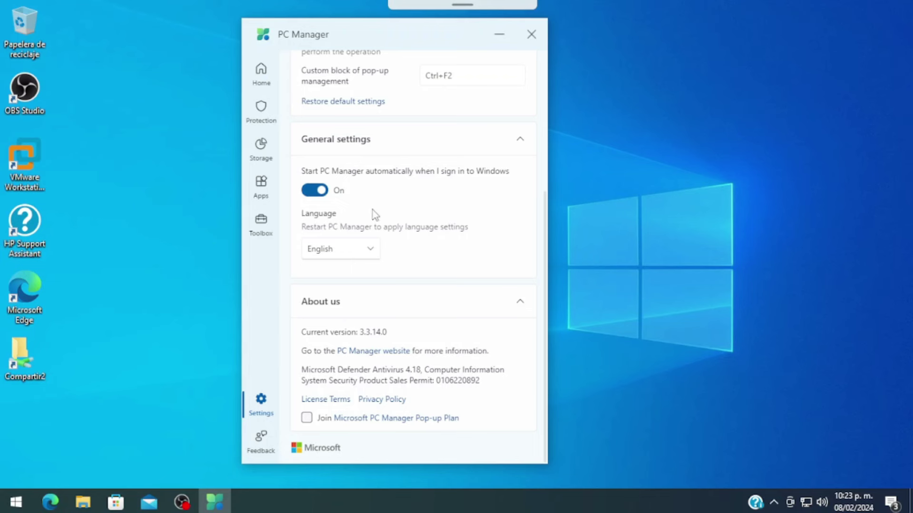
{"action": "left_click", "coordinate": [349, 253]}
{"action": "left_click", "coordinate": [348, 253]}
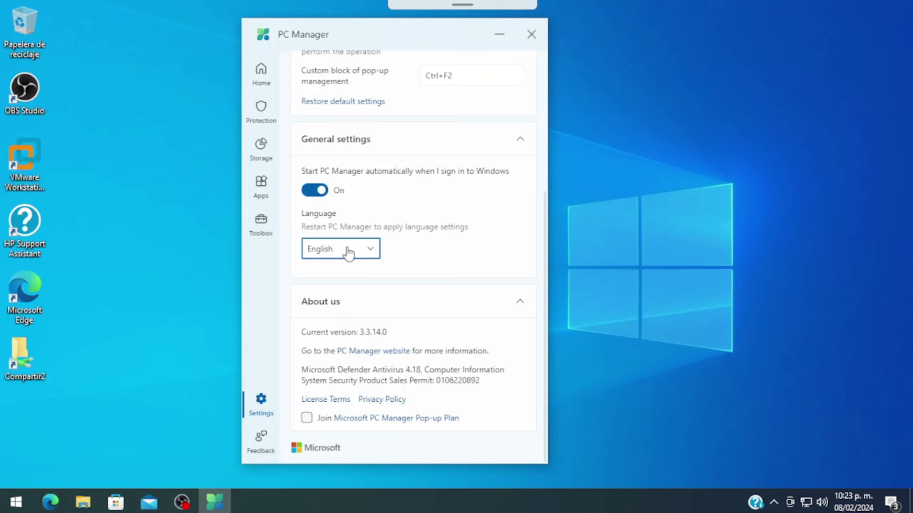
View the Feedback form and the problem types it offers, leaving the type unselected
{"action": "left_click", "coordinate": [261, 437]}
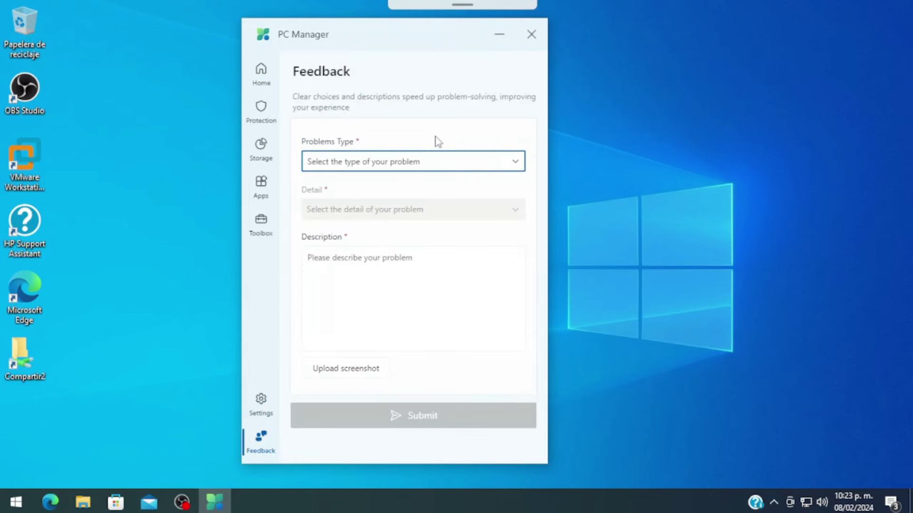
{"action": "left_click", "coordinate": [441, 169]}
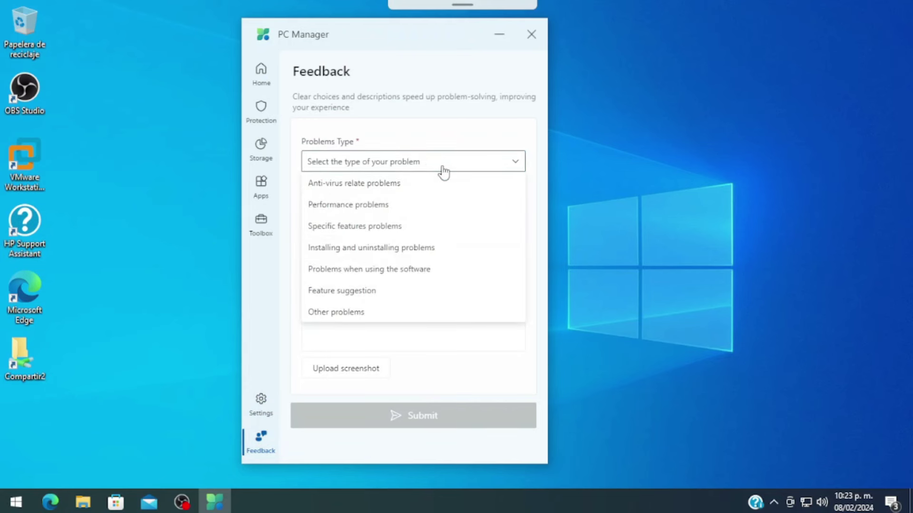
{"action": "left_click", "coordinate": [433, 88]}
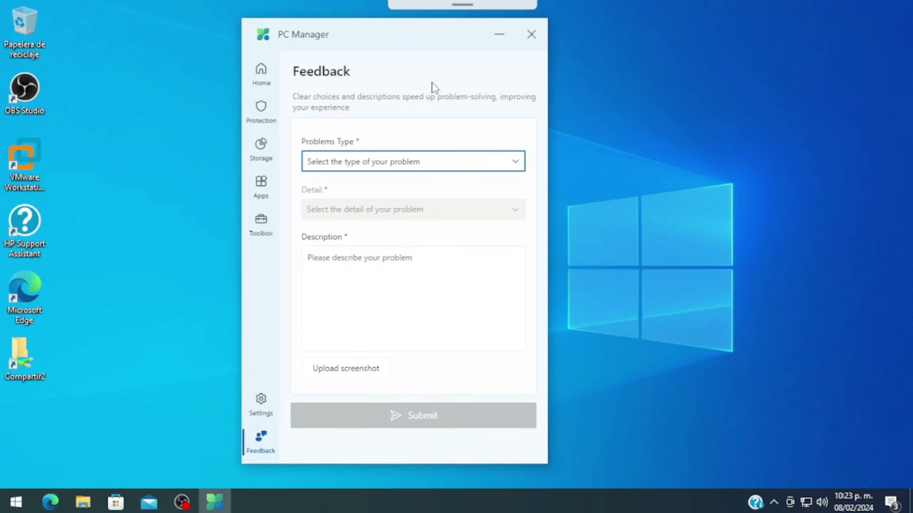
Return to PC Manager's Home page and close the application window
{"action": "left_click", "coordinate": [262, 75]}
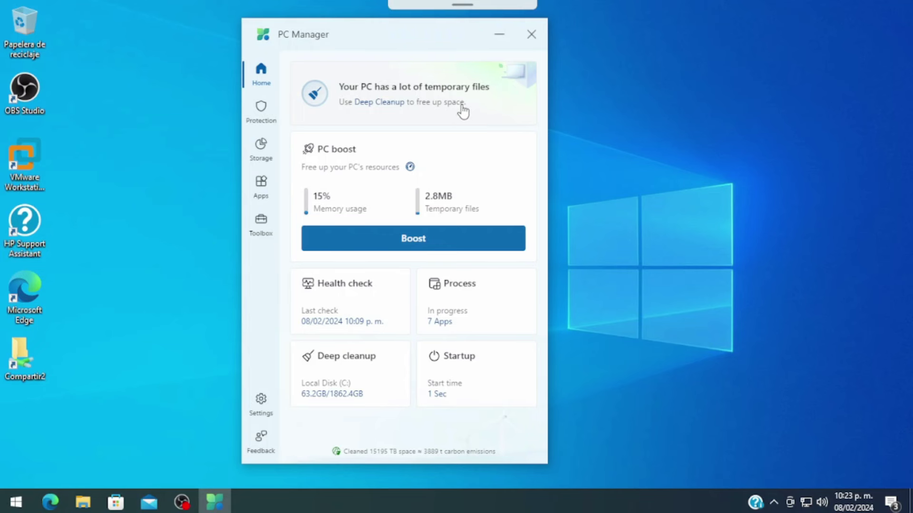
{"action": "left_click", "coordinate": [533, 35]}
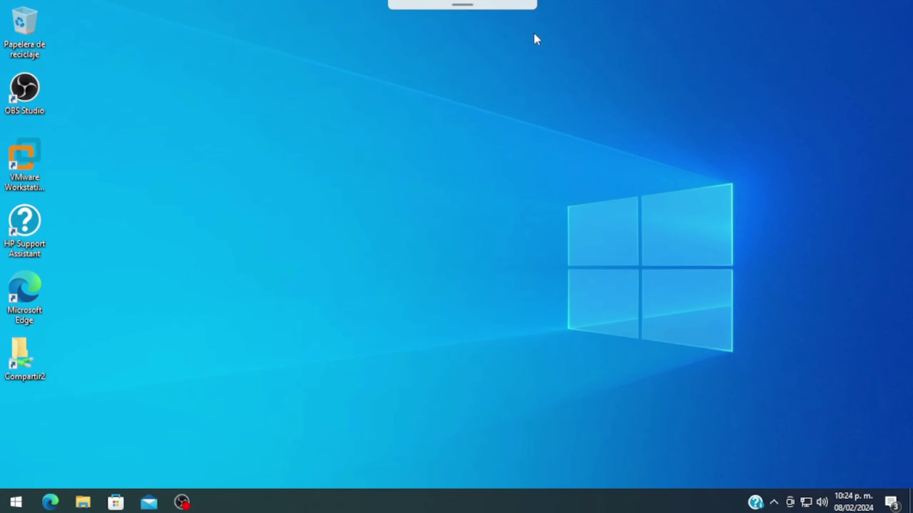